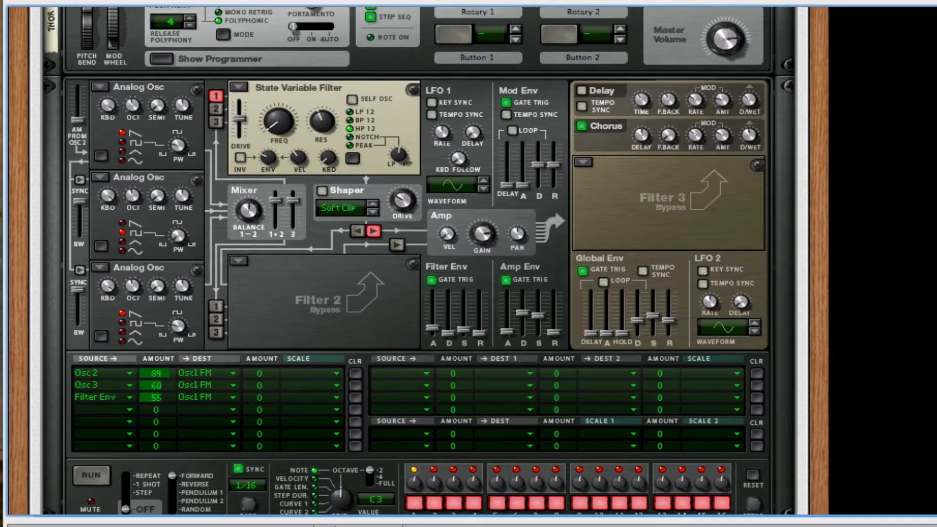
pyautogui.scroll(8, 487, 344)
pyautogui.scroll(-10, 486, 337)
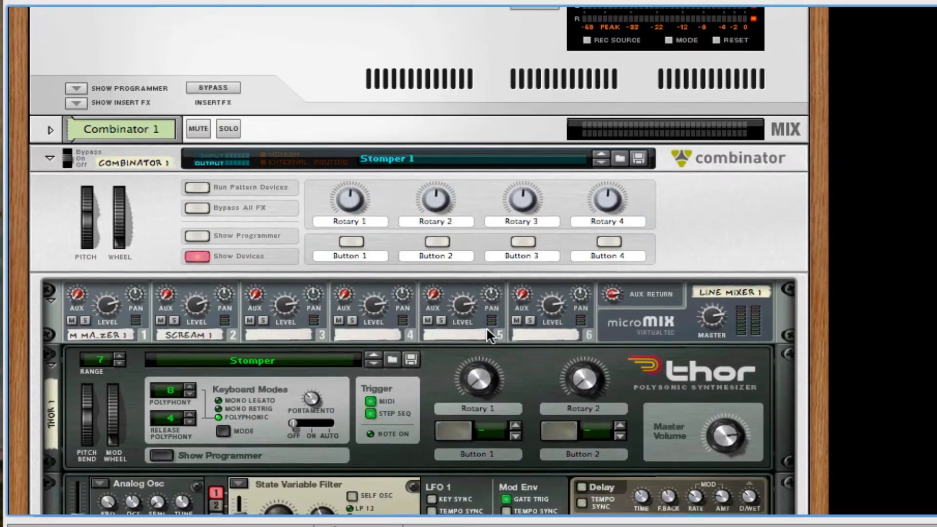
pyautogui.scroll(-8, 512, 313)
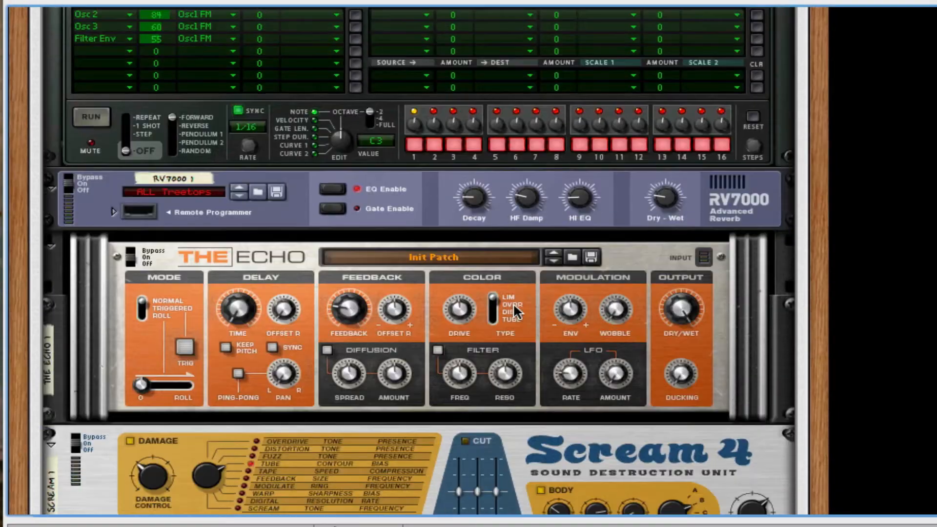
pyautogui.scroll(-1, 515, 311)
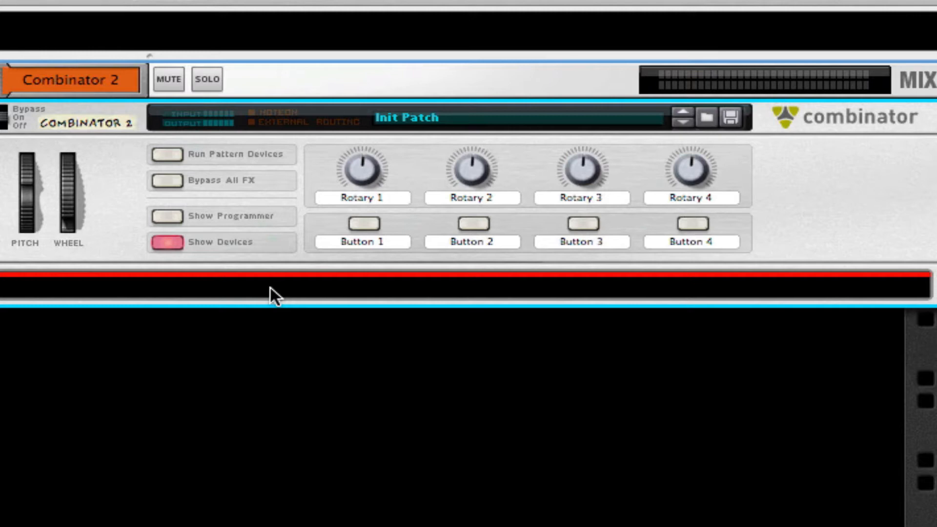
pyautogui.rightClick(271, 288)
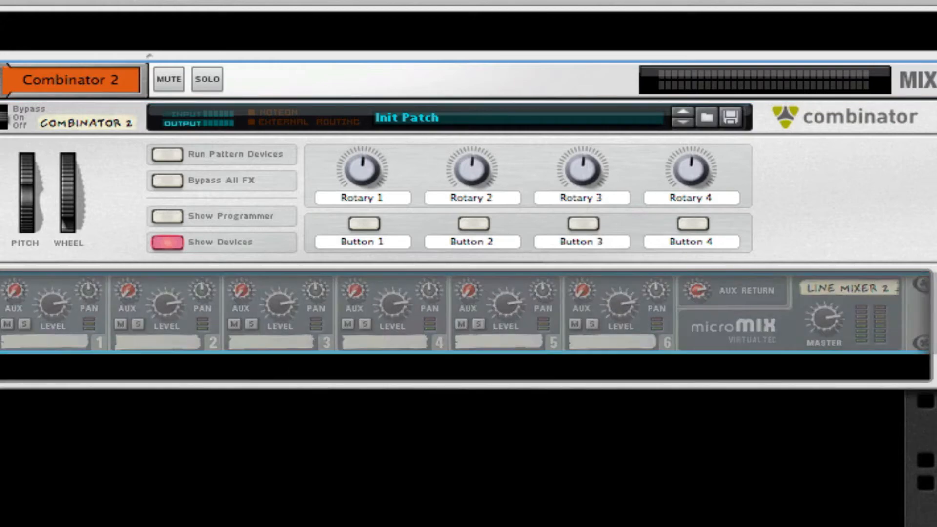
pyautogui.hotkey('ctrl', 'z')
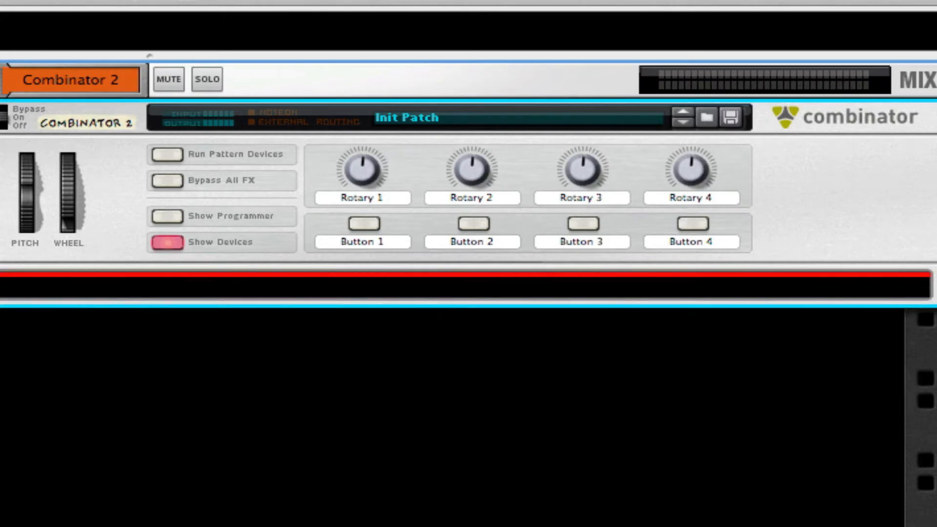
pyautogui.rightClick(537, 287)
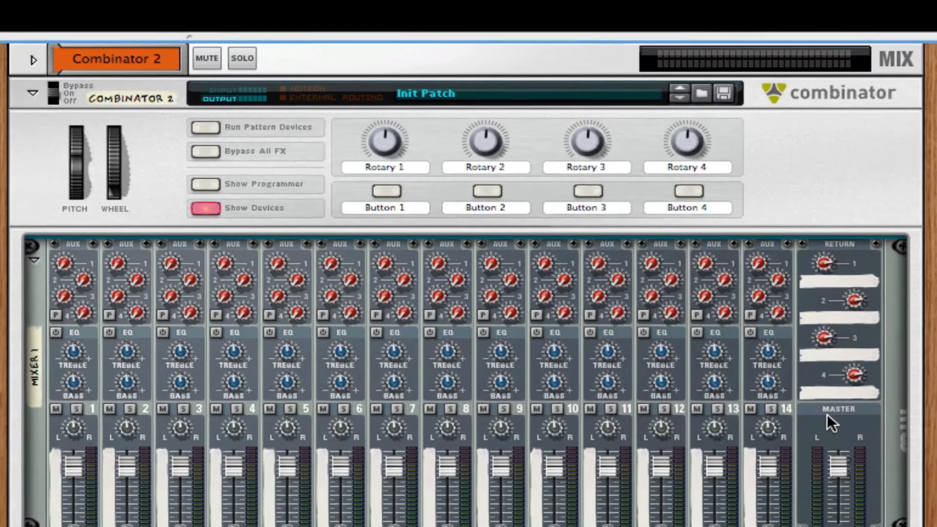
pyautogui.press('Delete')
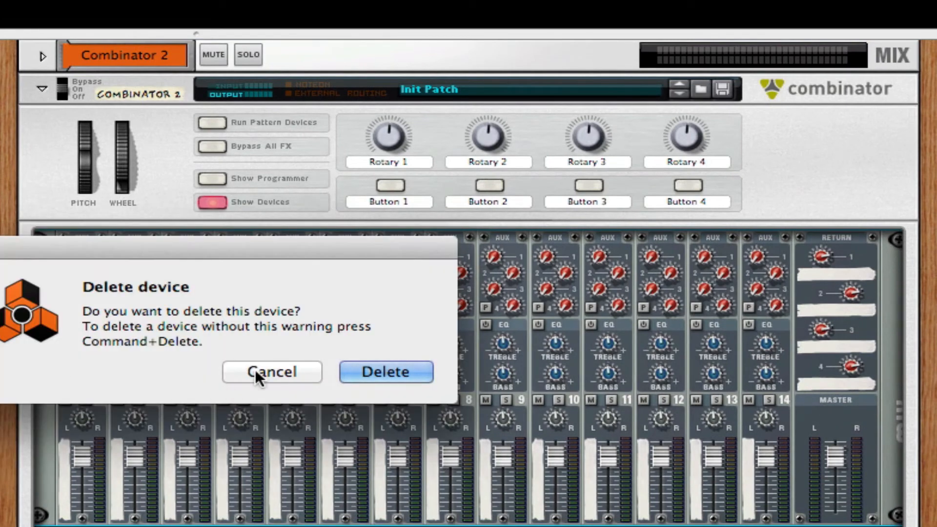
pyautogui.click(382, 370)
# Add a Line Mixer 6:2 inside the empty Combinator 2.
pyautogui.rightClick(451, 247)
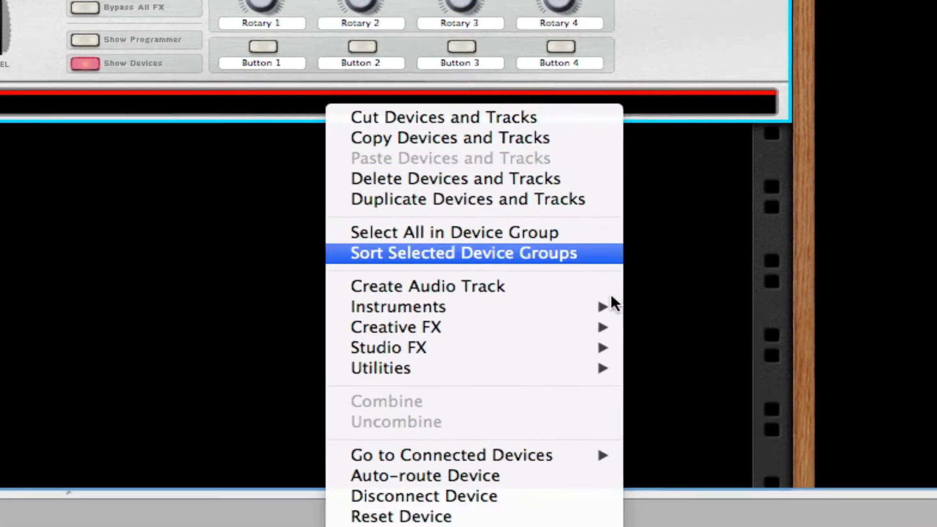
pyautogui.moveTo(513, 252)
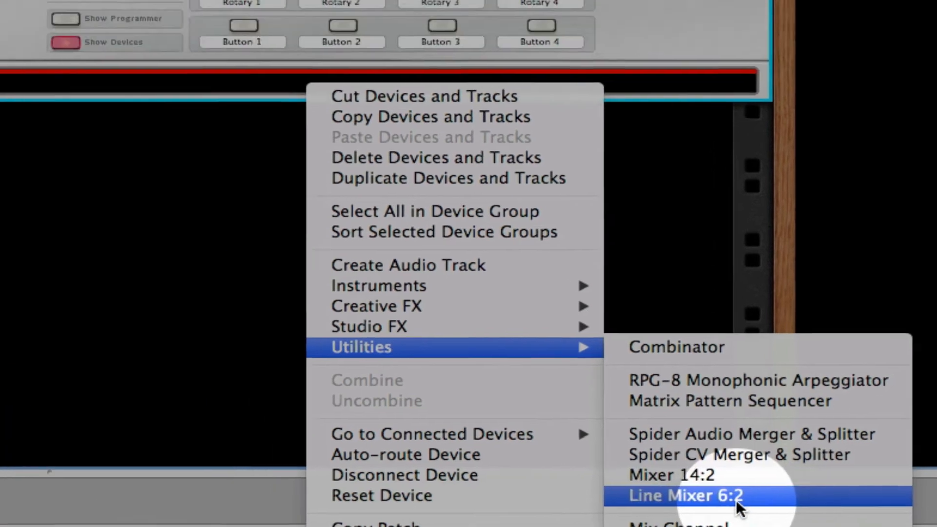
pyautogui.click(649, 399)
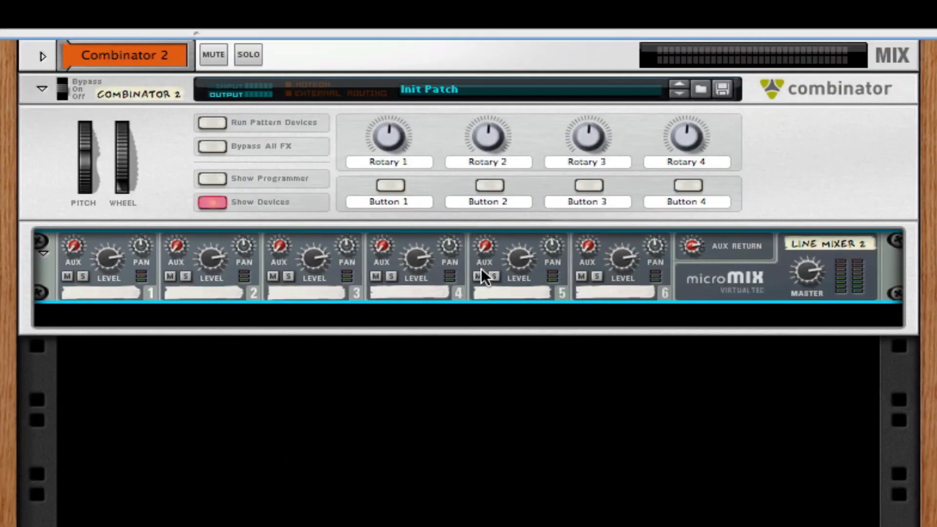
# Add a Thor synthesizer below the line mixer inside Combinator 2 and show its programmer.
pyautogui.rightClick(481, 268)
pyautogui.rightClick(443, 284)
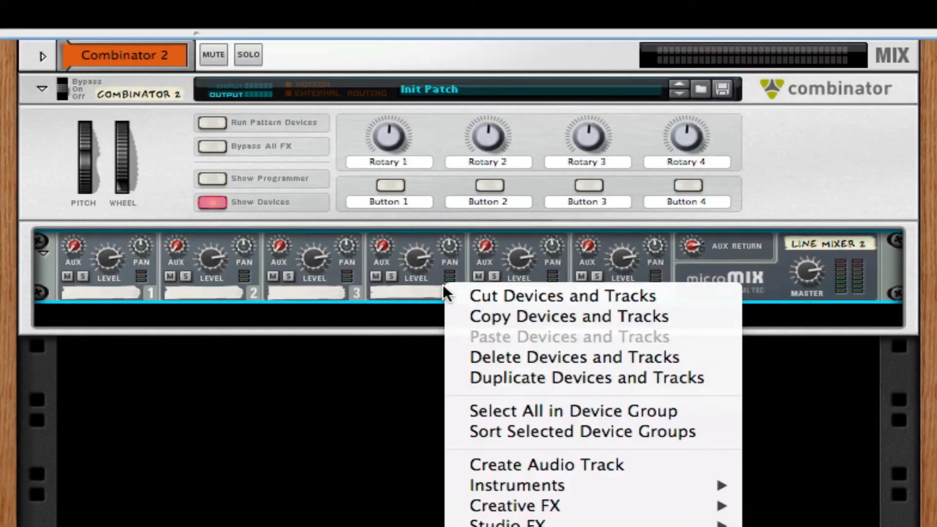
pyautogui.moveTo(537, 485)
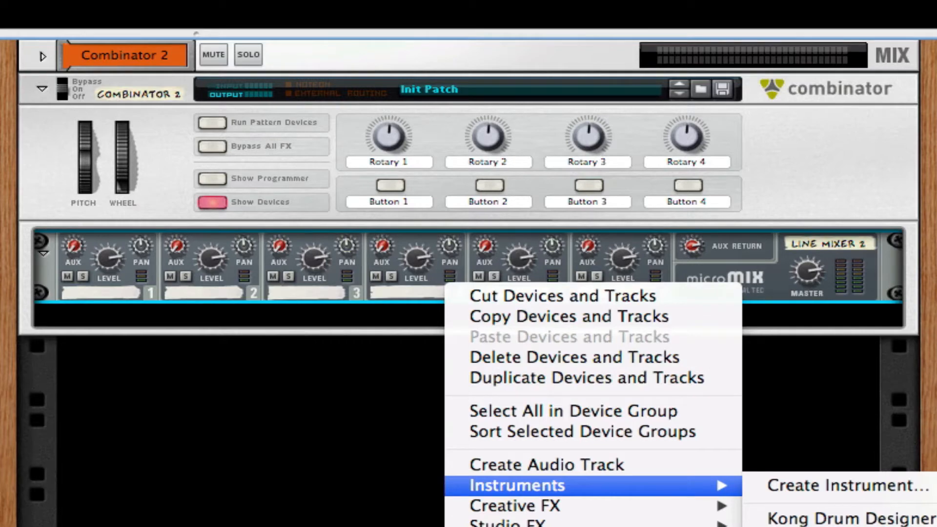
pyautogui.click(800, 526)
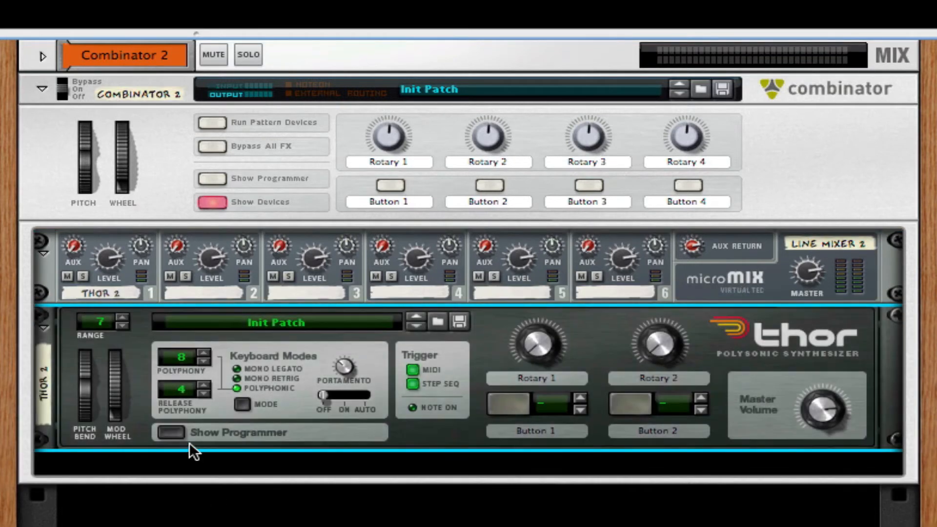
pyautogui.click(170, 432)
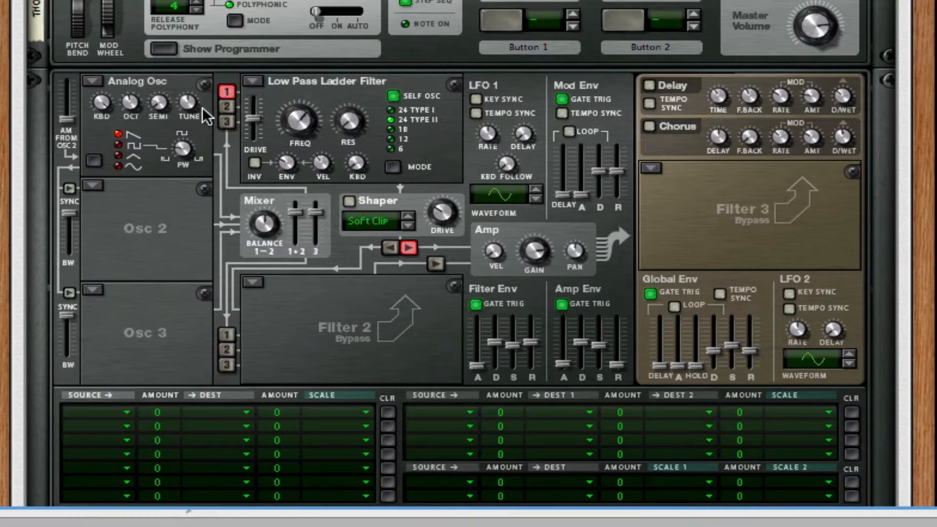
# Set Thor's oscillators 2 and 3 to the Analog type.
pyautogui.click(93, 186)
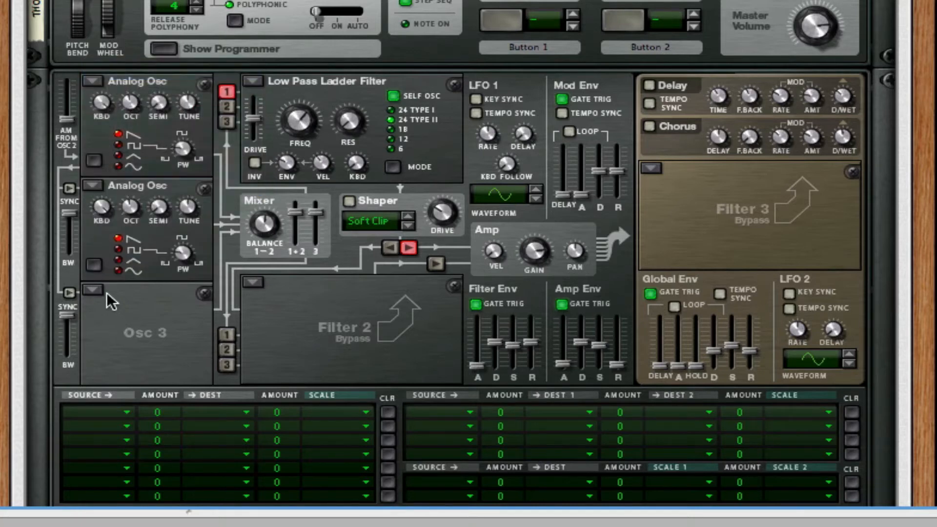
pyautogui.click(94, 290)
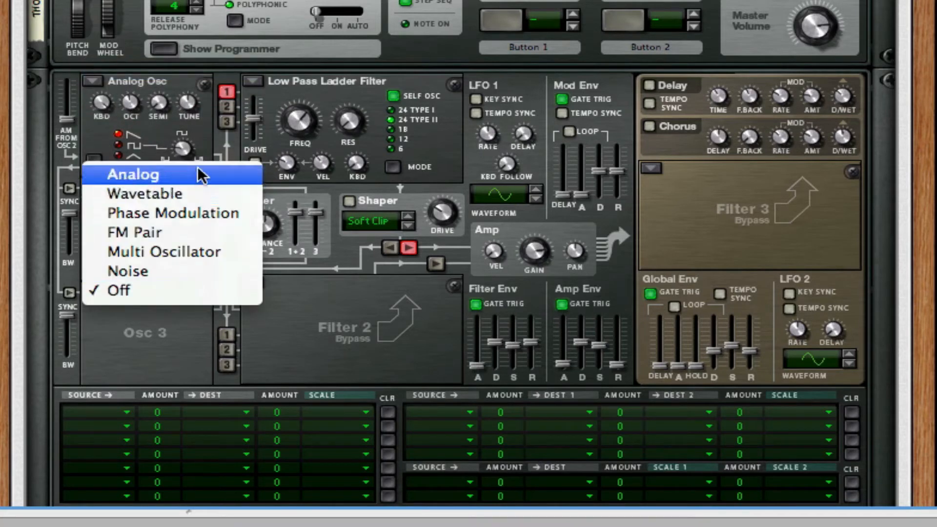
pyautogui.click(198, 172)
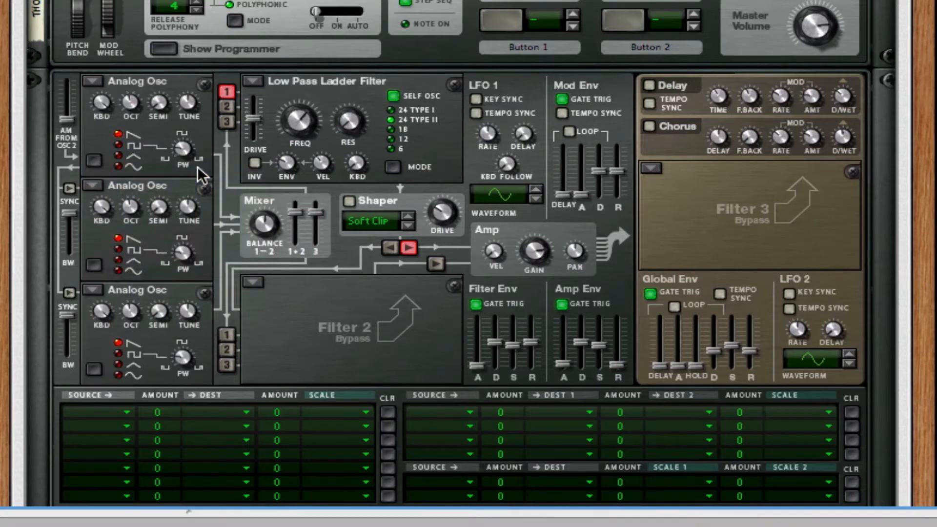
# Route Osc 2 to Osc 1 Frequency (FM) with an amount of 84 in the first modulation row.
pyautogui.scroll(-5, 218, 180)
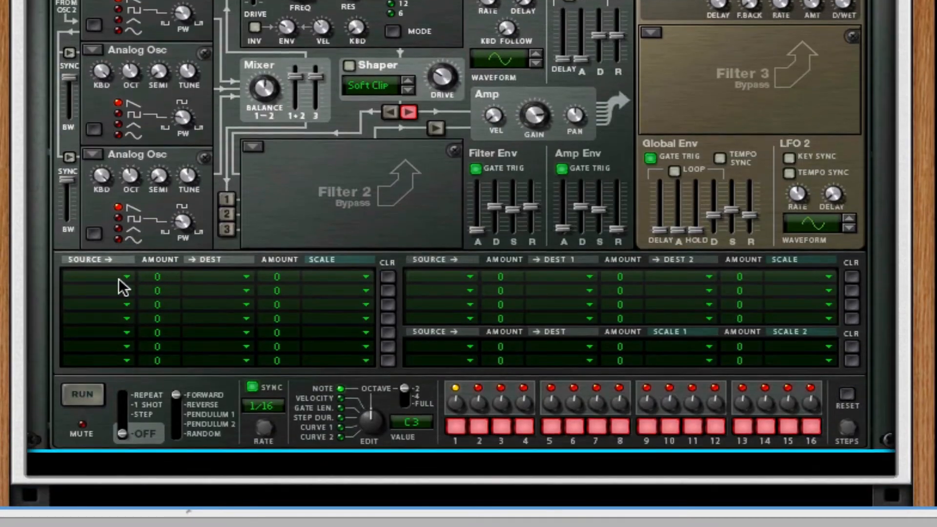
pyautogui.click(117, 275)
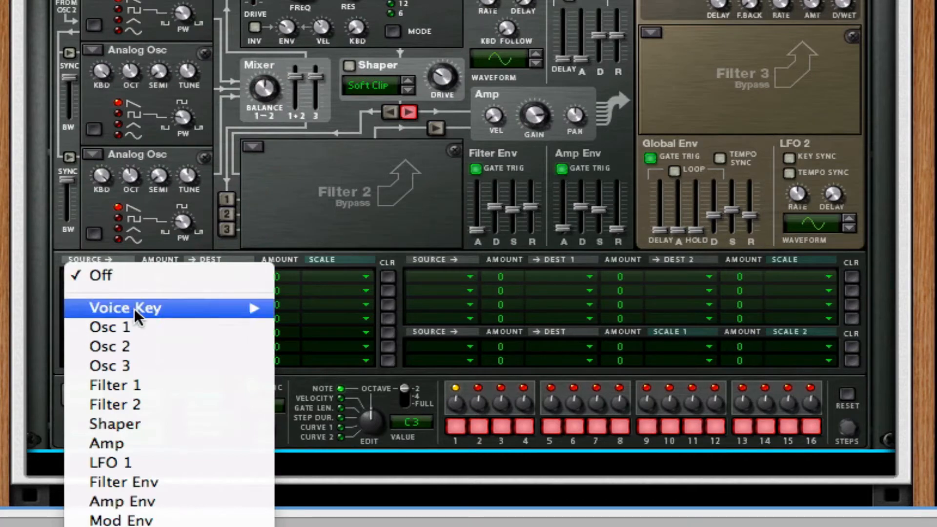
pyautogui.click(151, 347)
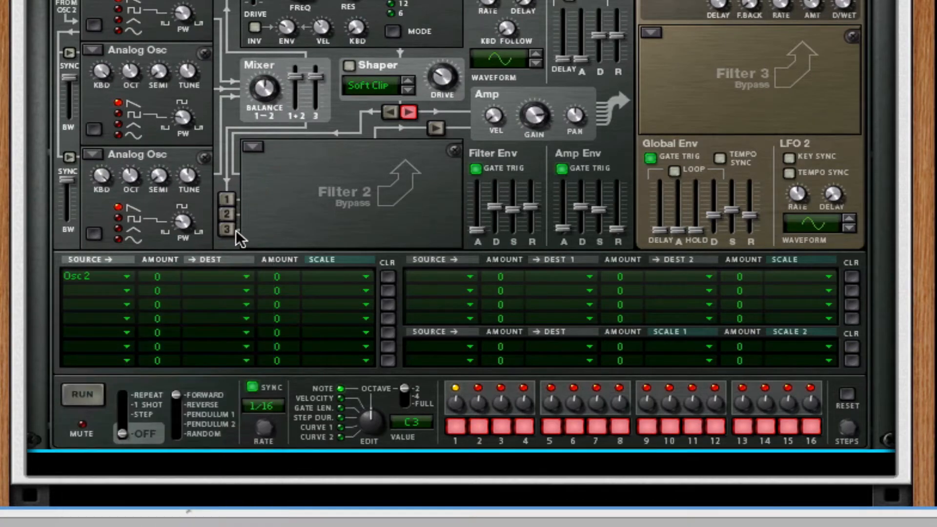
pyautogui.scroll(-8, 461, 254)
pyautogui.scroll(5, 462, 254)
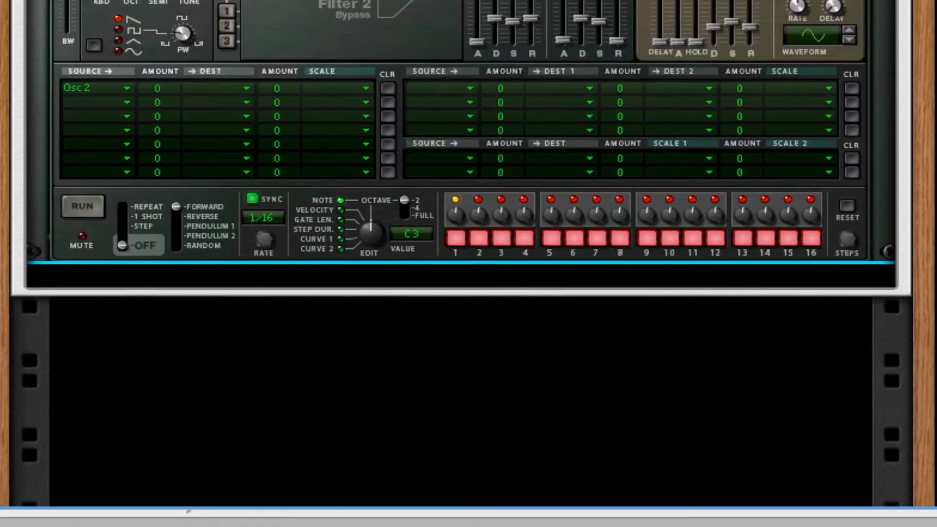
pyautogui.scroll(-1, 461, 234)
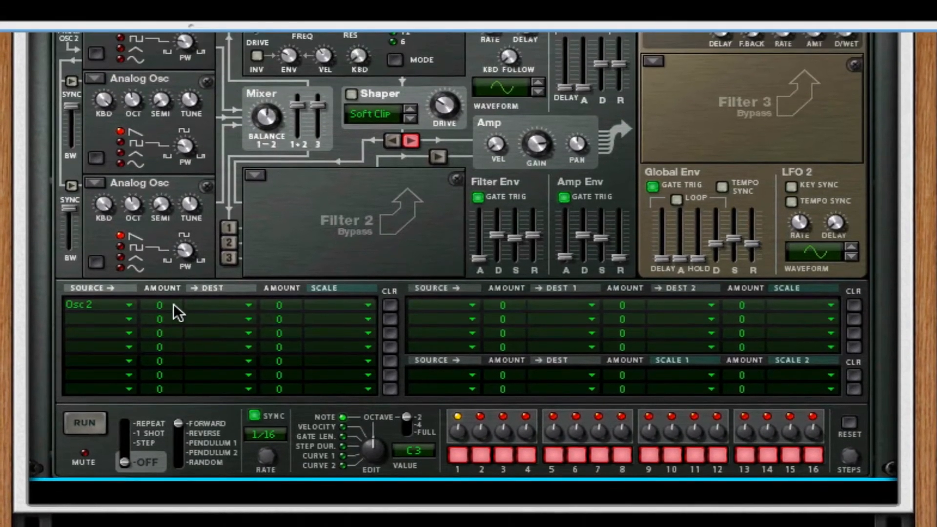
pyautogui.moveTo(173, 192); pyautogui.dragTo(182, 87)
pyautogui.moveTo(184, 210); pyautogui.dragTo(185, 200)
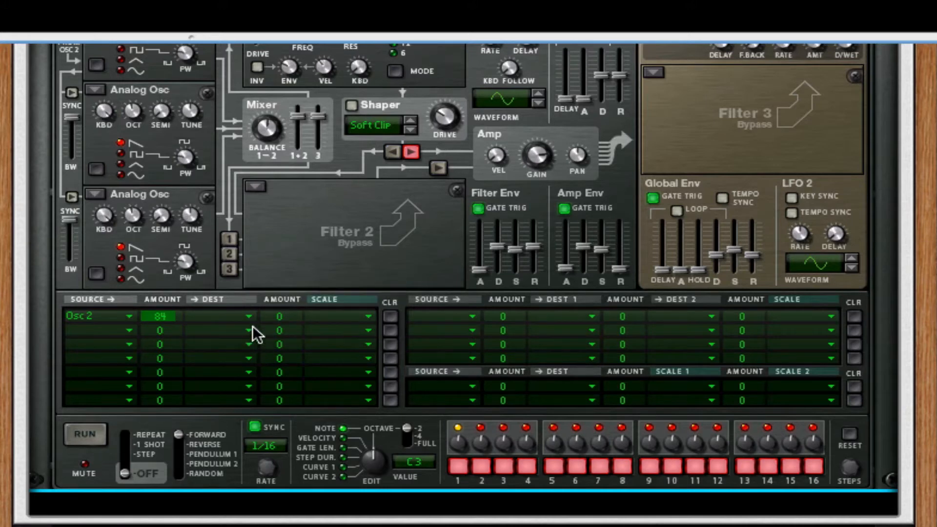
pyautogui.click(251, 311)
pyautogui.moveTo(267, 347)
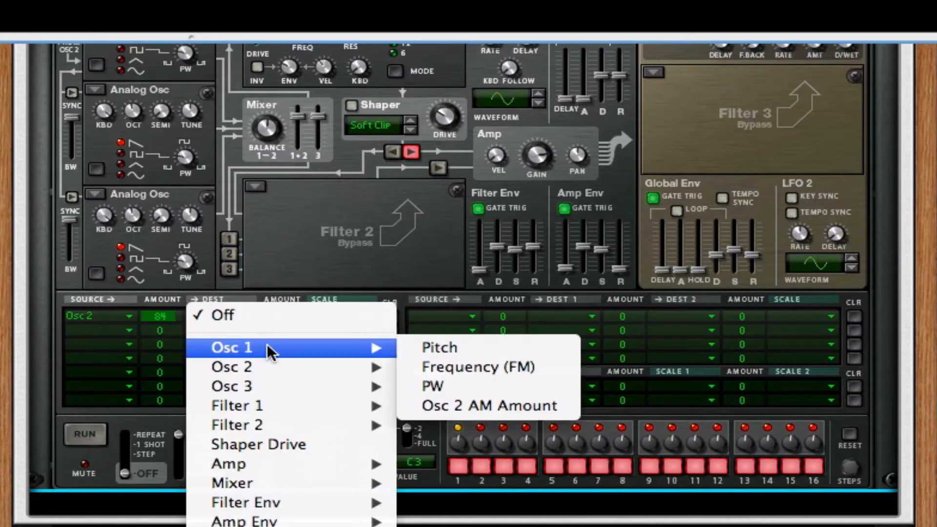
pyautogui.click(538, 363)
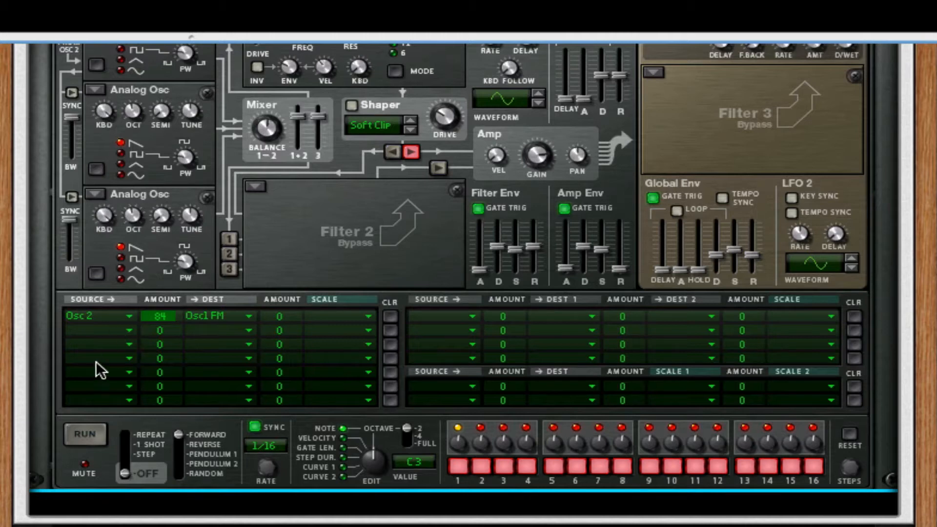
# Route Osc 3 to Osc 1 Frequency (FM) with an amount of 60 in the second modulation row.
pyautogui.click(107, 330)
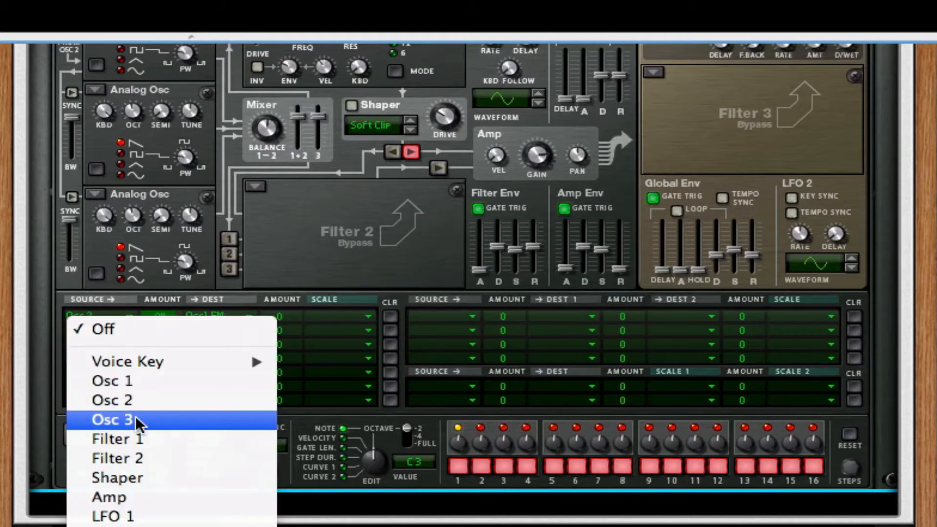
pyautogui.click(136, 419)
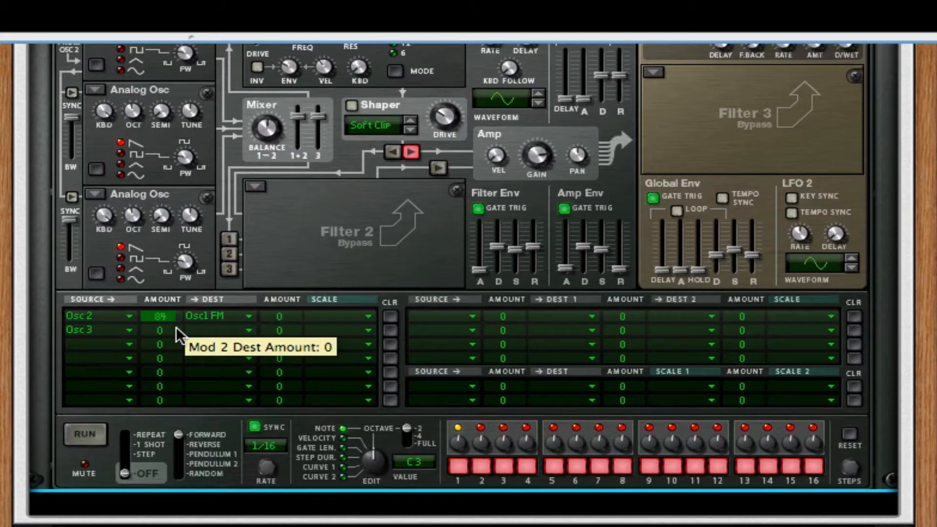
pyautogui.moveTo(175, 326); pyautogui.dragTo(189, 242)
pyautogui.click(207, 330)
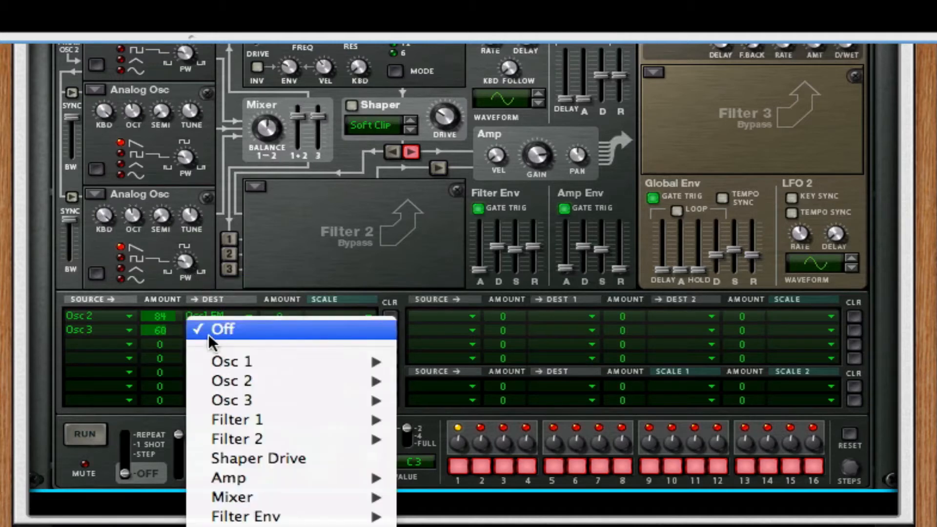
pyautogui.moveTo(341, 360)
pyautogui.click(429, 380)
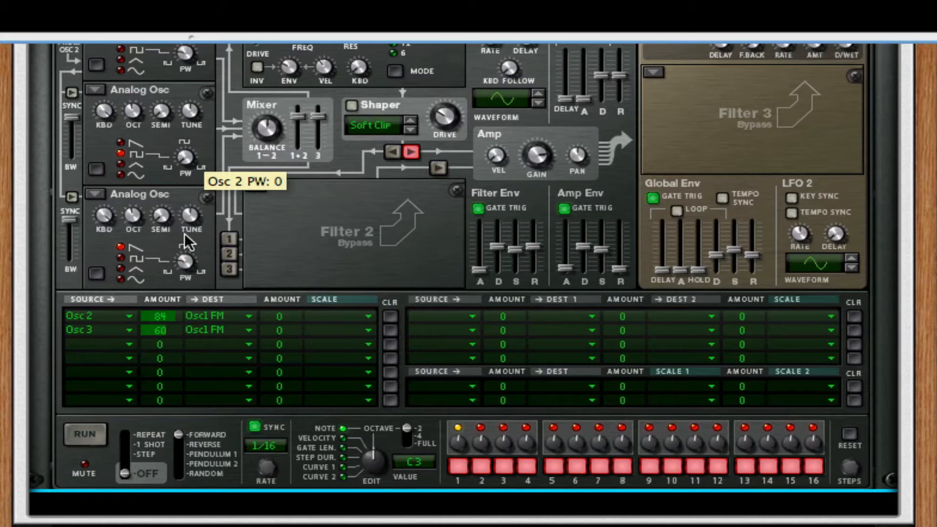
# Set Osc 2's pulse width to 2 and choose Filter Env as the source of the third modulation row.
pyautogui.moveTo(184, 239); pyautogui.dragTo(175, 203)
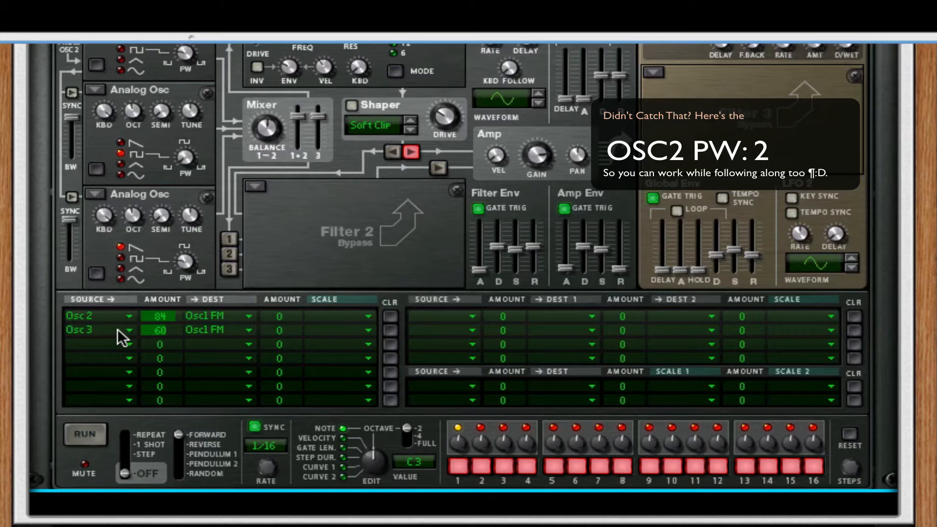
pyautogui.click(111, 347)
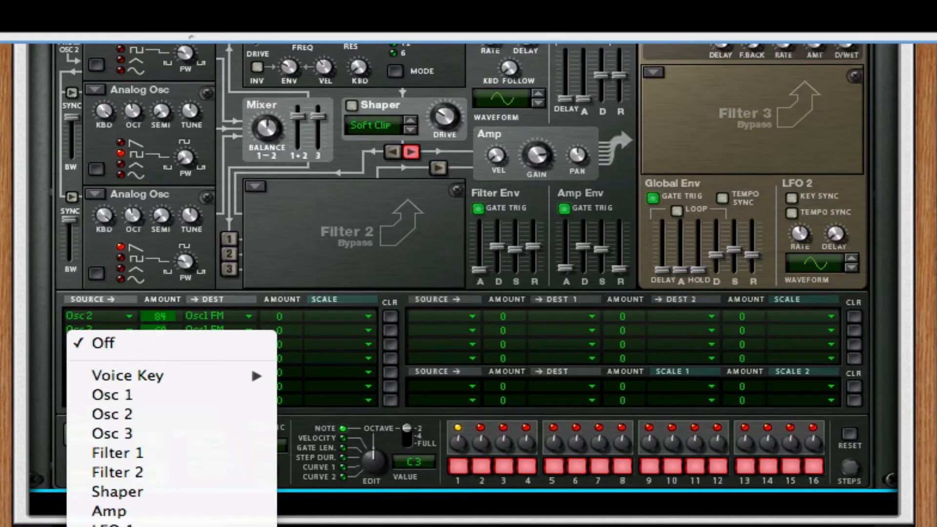
pyautogui.click(117, 526)
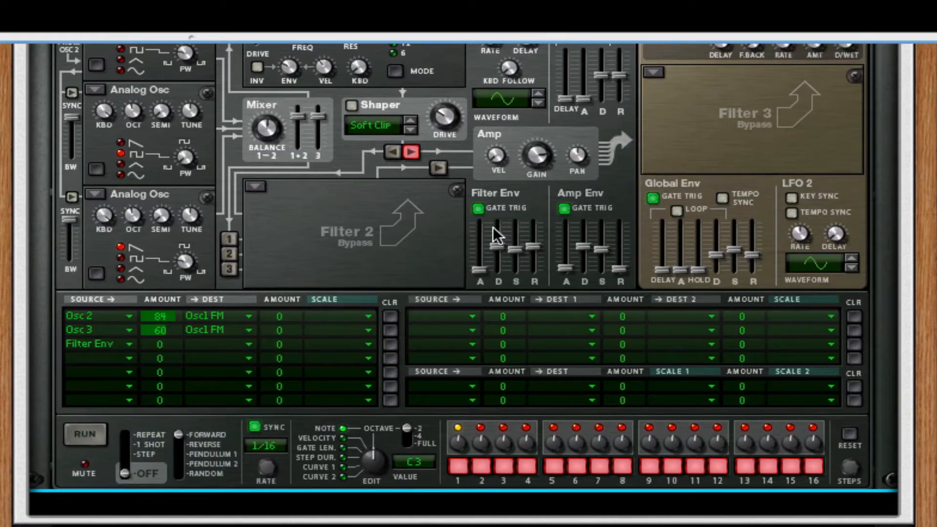
# Reshape the Filter Env by lowering its sustain to the minimum and shortening its release and decay.
pyautogui.moveTo(521, 259)
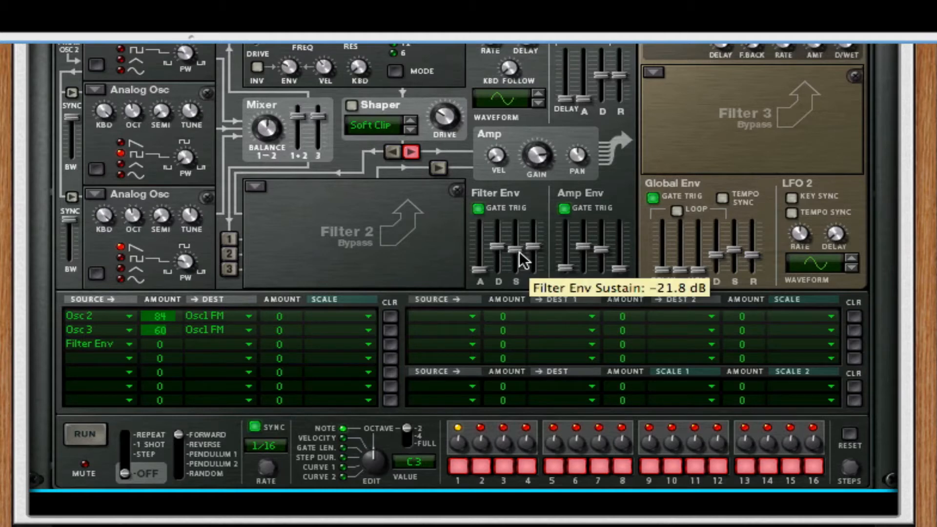
pyautogui.moveTo(519, 252); pyautogui.dragTo(534, 264)
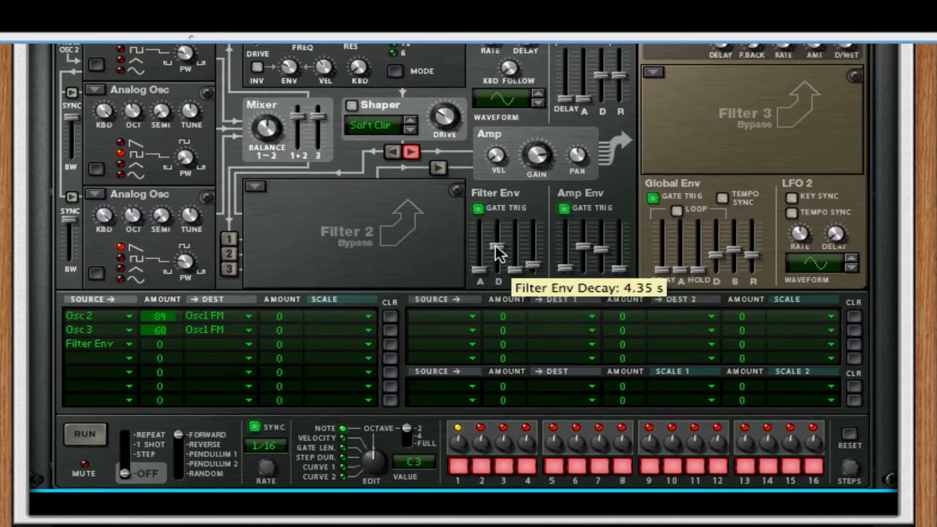
pyautogui.moveTo(498, 249); pyautogui.dragTo(500, 260)
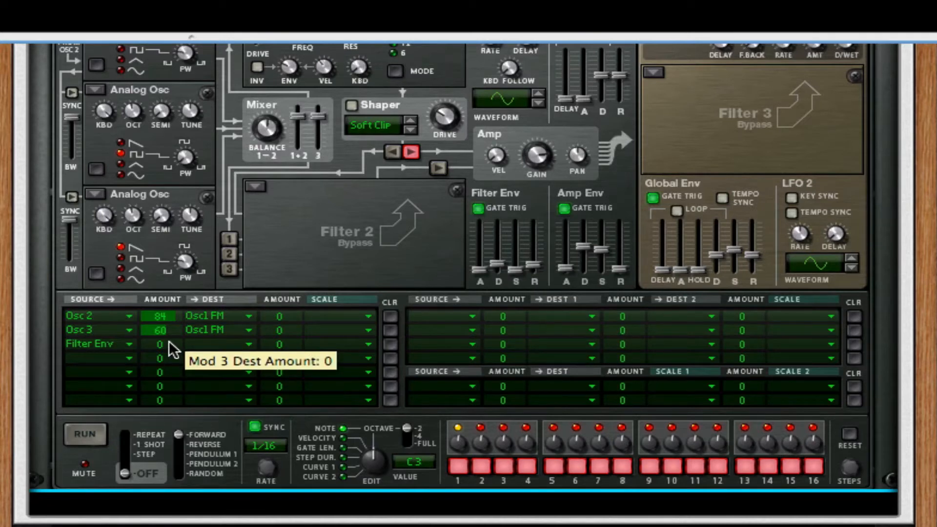
# Set the third modulation row's Filter Env amount to 55 and its destination to Osc 1 Frequency (FM).
pyautogui.moveTo(170, 332); pyautogui.dragTo(192, 273)
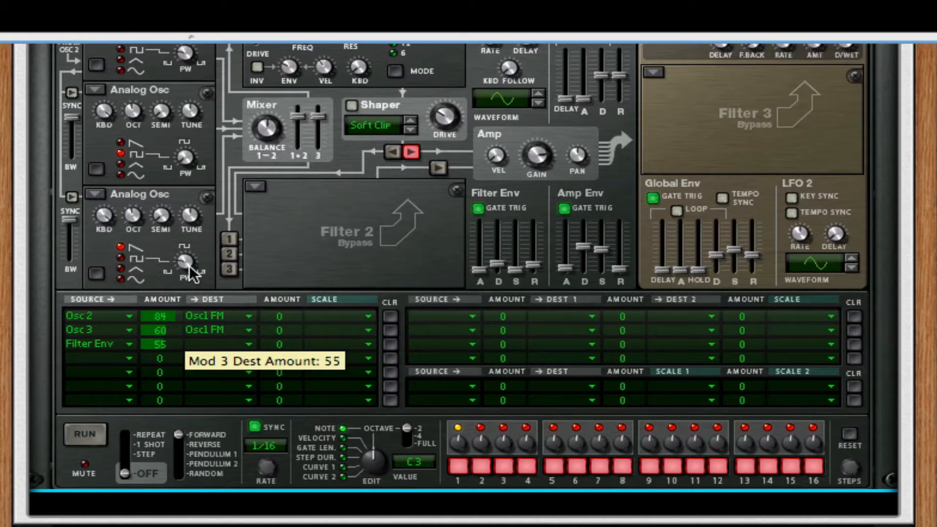
pyautogui.click(232, 342)
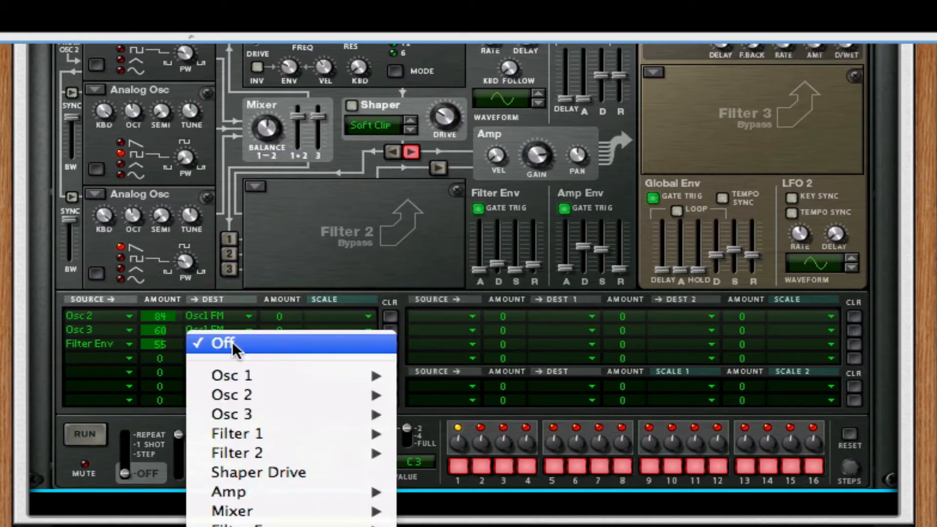
pyautogui.moveTo(253, 374)
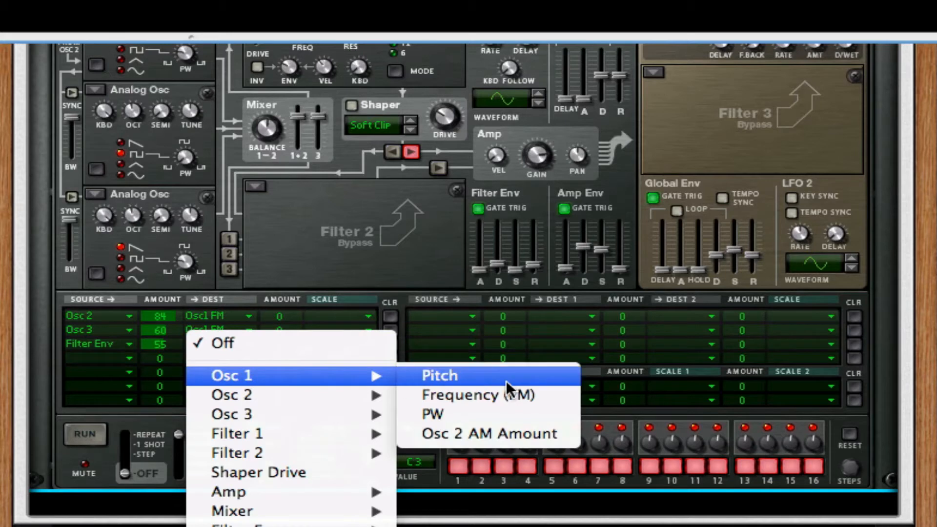
pyautogui.click(507, 398)
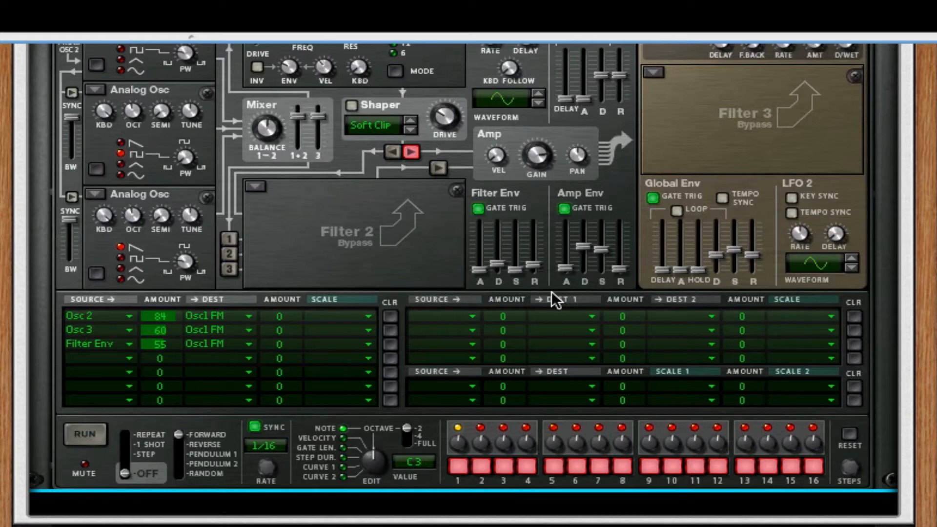
# Lengthen the Filter Env attack with minimum decay and a low sustain, and raise the Amp Env decay and sustain to maximum.
pyautogui.moveTo(492, 257)
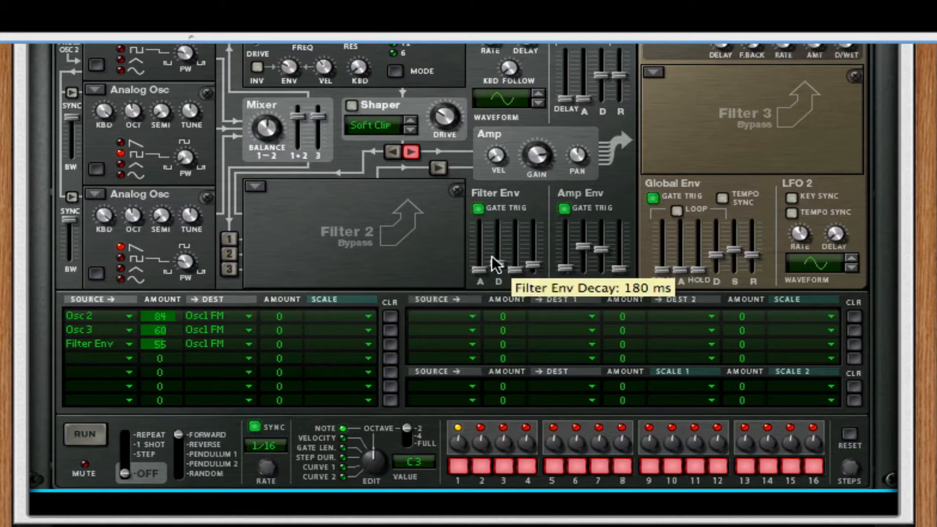
pyautogui.moveTo(482, 273)
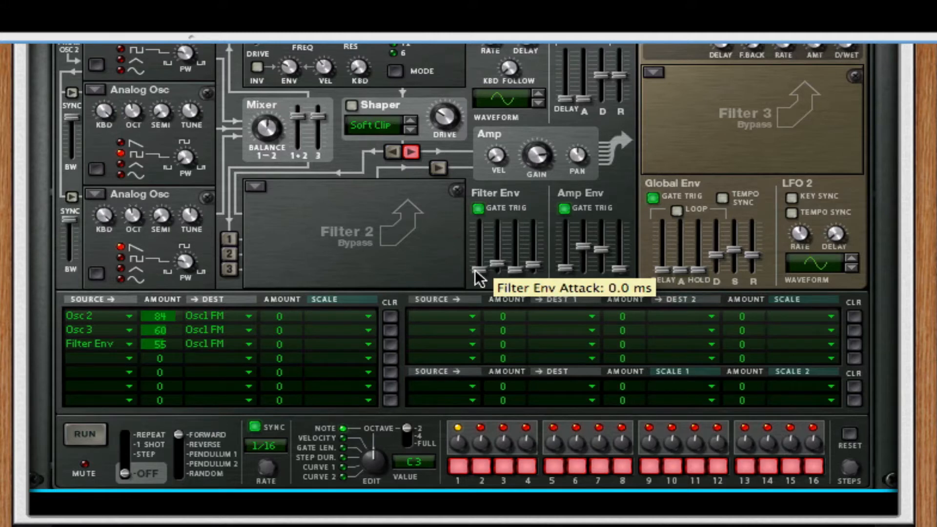
pyautogui.moveTo(478, 270); pyautogui.dragTo(516, 254)
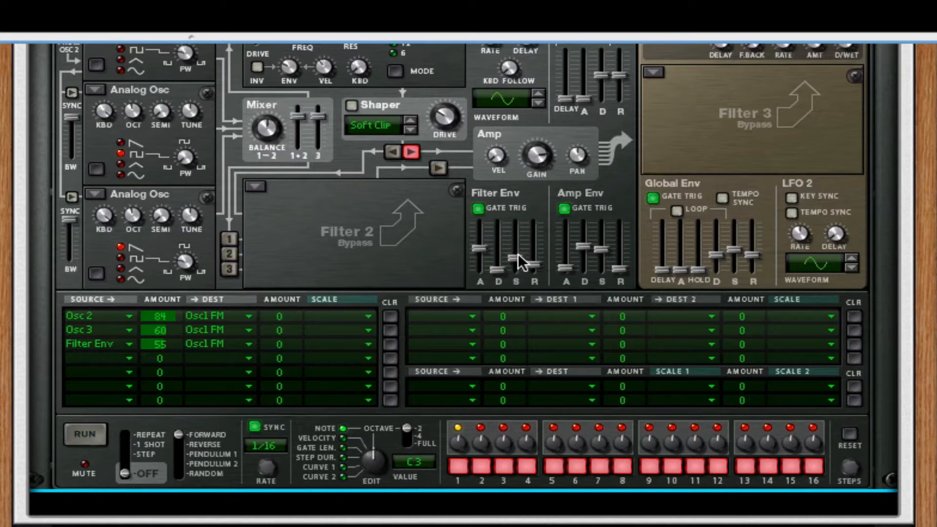
pyautogui.moveTo(516, 256)
pyautogui.mouseDown()
pyautogui.moveTo(520, 225)
pyautogui.moveTo(514, 256)
pyautogui.mouseUp()
pyautogui.moveTo(583, 246); pyautogui.dragTo(611, 175)
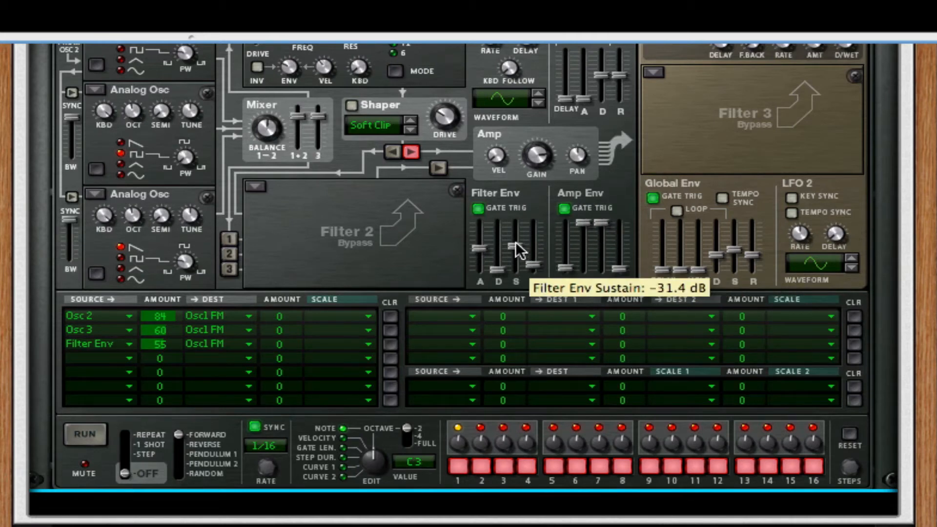
pyautogui.moveTo(515, 255)
pyautogui.mouseDown()
pyautogui.moveTo(519, 218)
pyautogui.moveTo(512, 264)
pyautogui.mouseUp()
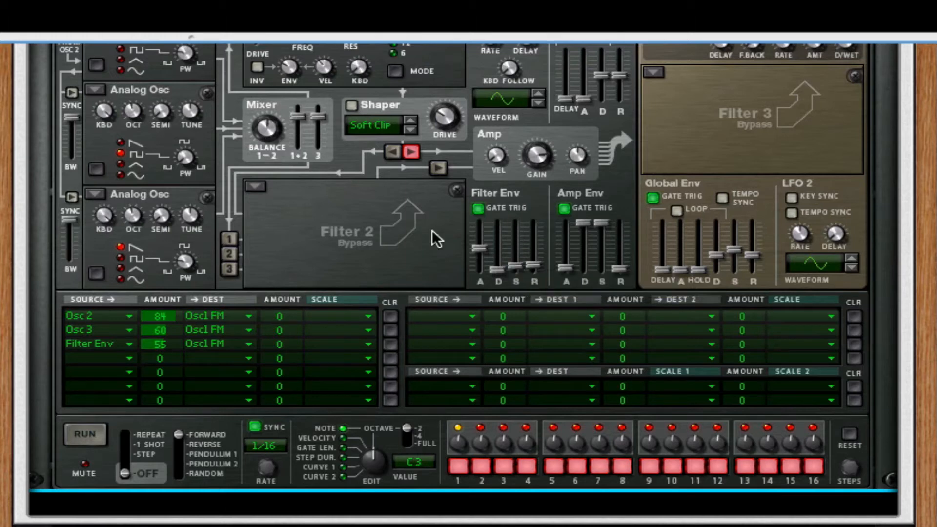
# Set the Filter Env attack to about 47 ms, release to the minimum, and sustain to about -10.8 dB.
pyautogui.moveTo(484, 256)
pyautogui.moveTo(481, 263)
pyautogui.mouseDown()
pyautogui.moveTo(483, 227)
pyautogui.moveTo(480, 249)
pyautogui.mouseUp()
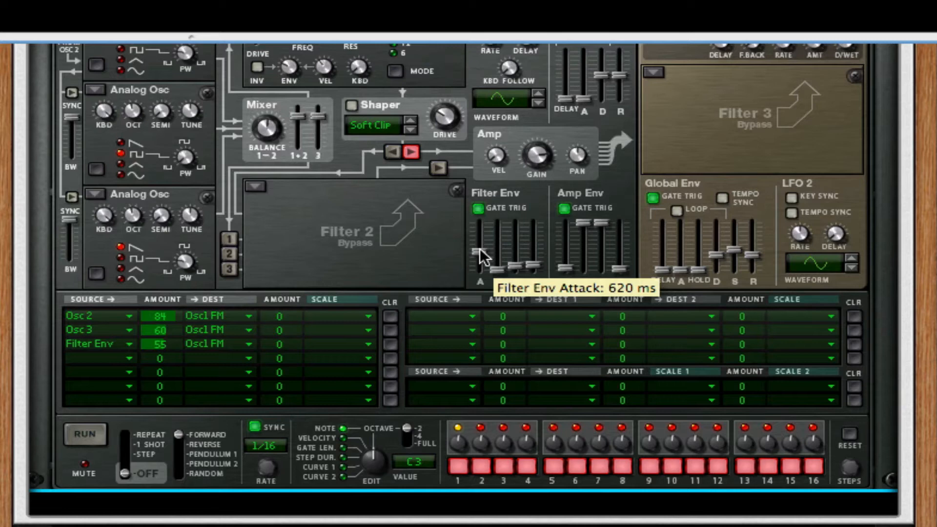
pyautogui.moveTo(479, 249); pyautogui.dragTo(480, 260)
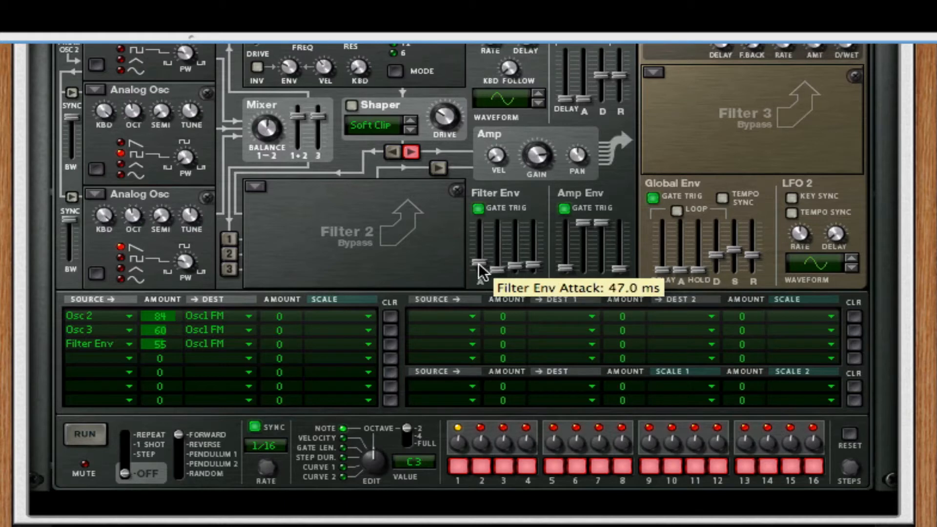
pyautogui.moveTo(478, 266); pyautogui.dragTo(479, 266)
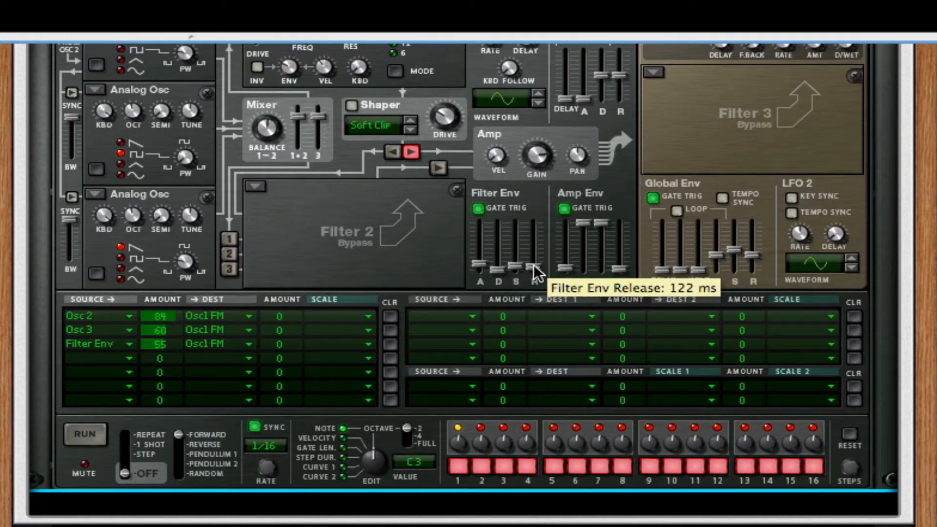
pyautogui.moveTo(535, 269); pyautogui.dragTo(536, 279)
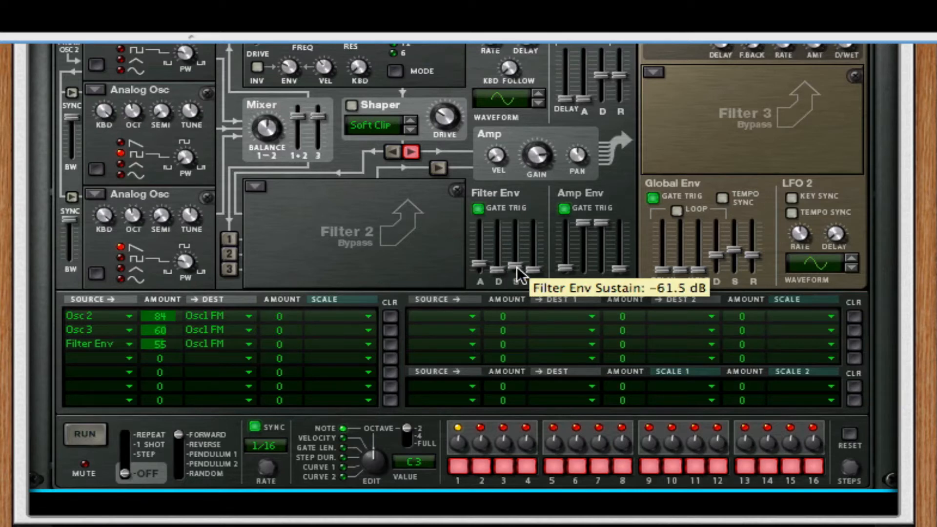
pyautogui.moveTo(518, 266); pyautogui.dragTo(524, 240)
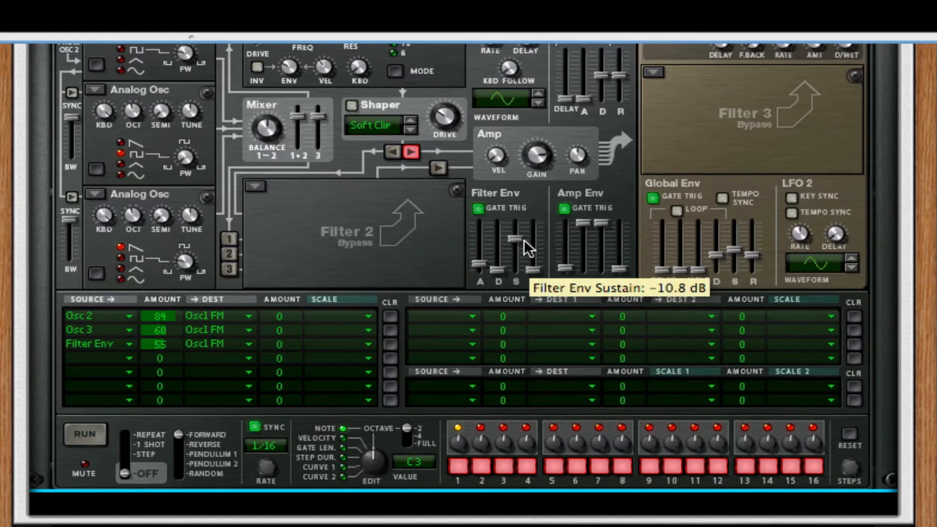
# Change Filter 1 to a State Variable filter, turn its frequency down low, and set it to HP 12 mode.
pyautogui.rightClick(107, 466)
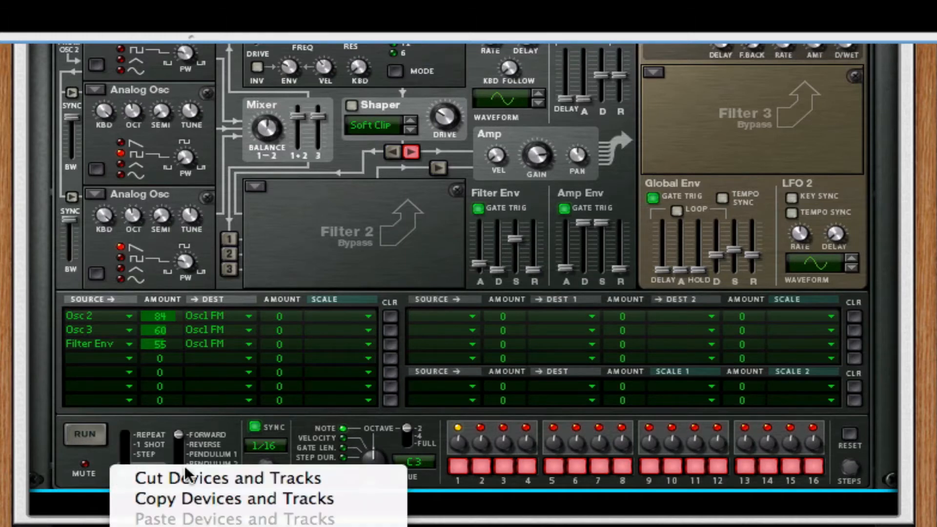
pyautogui.click(315, 329)
pyautogui.scroll(5, 317, 336)
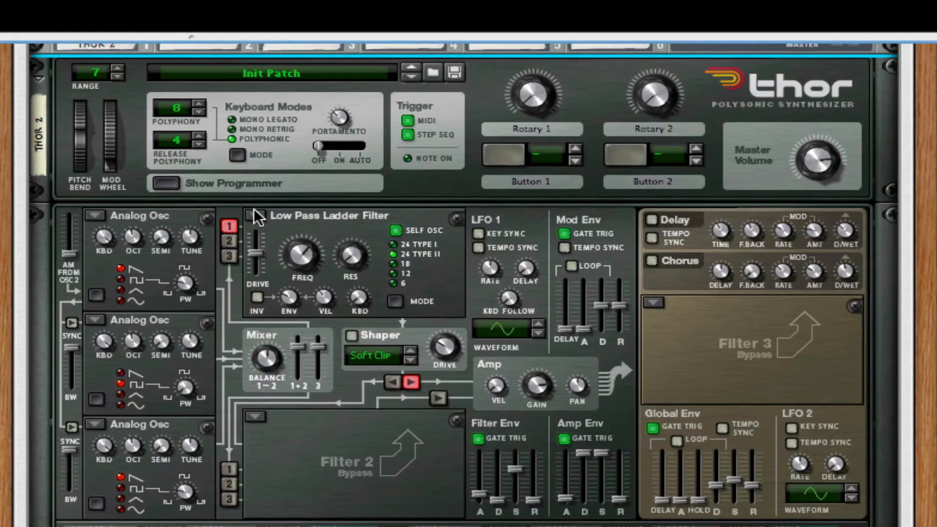
pyautogui.click(293, 215)
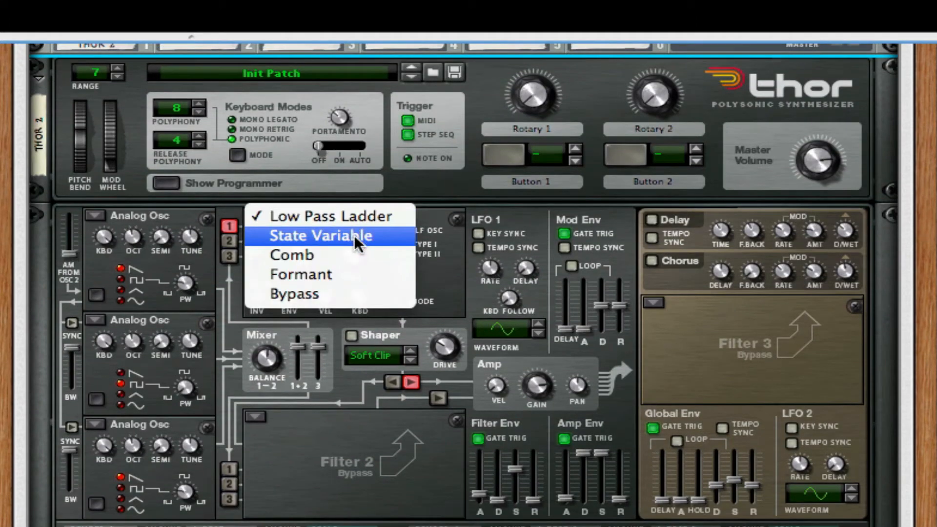
pyautogui.click(355, 230)
pyautogui.moveTo(310, 256); pyautogui.dragTo(280, 387)
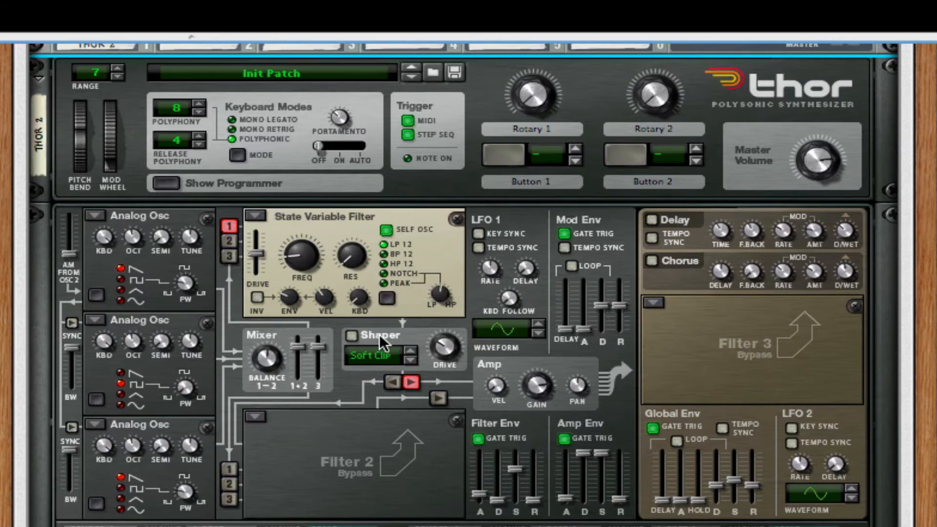
pyautogui.click(383, 265)
# Turn on Thor's Chorus and fine-tune the State Variable filter's frequency.
pyautogui.moveTo(278, 307)
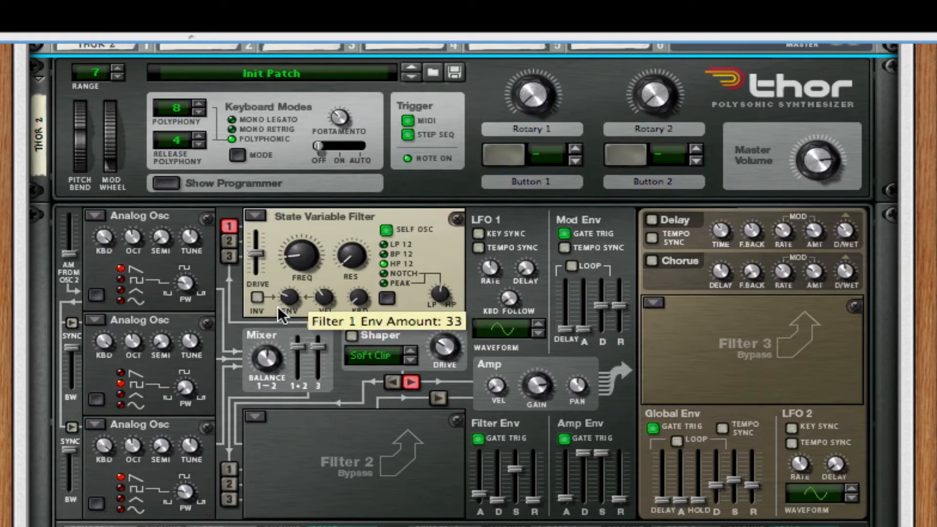
pyautogui.click(652, 264)
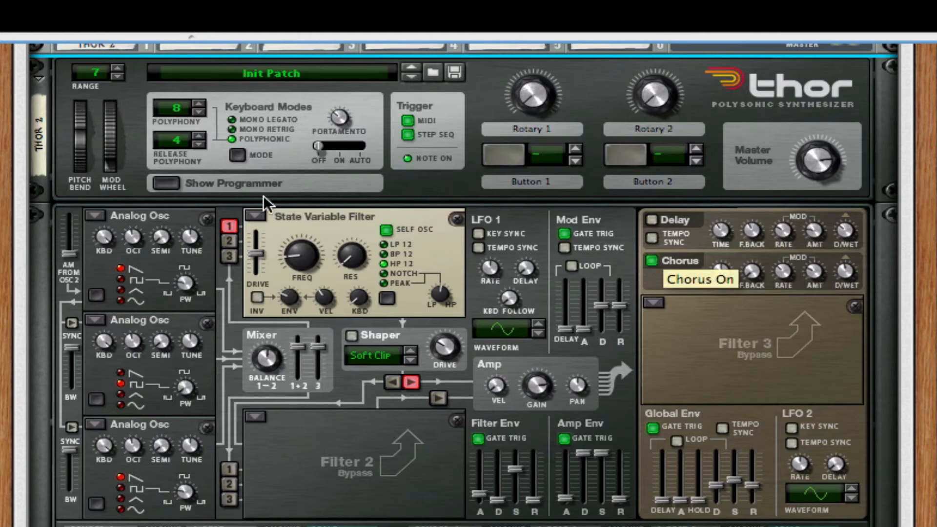
pyautogui.moveTo(299, 266)
pyautogui.moveTo(299, 266)
pyautogui.mouseDown()
pyautogui.moveTo(315, 100)
pyautogui.moveTo(299, 258)
pyautogui.moveTo(294, 249)
pyautogui.mouseUp()
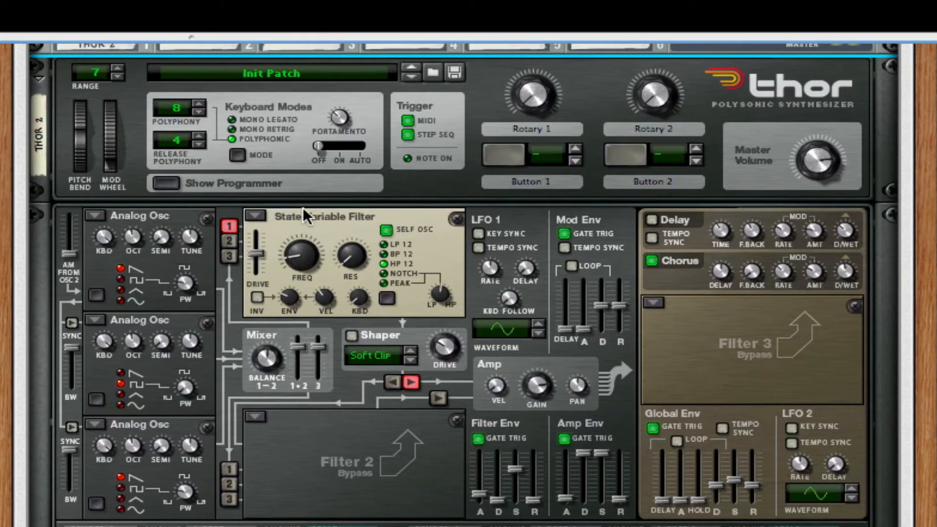
# Add an RV7000 Advanced Reverb after the Thor and load the ALL Treetops.rv7 patch from the Reason Factory Sound Bank.
pyautogui.scroll(-5, 253, 427)
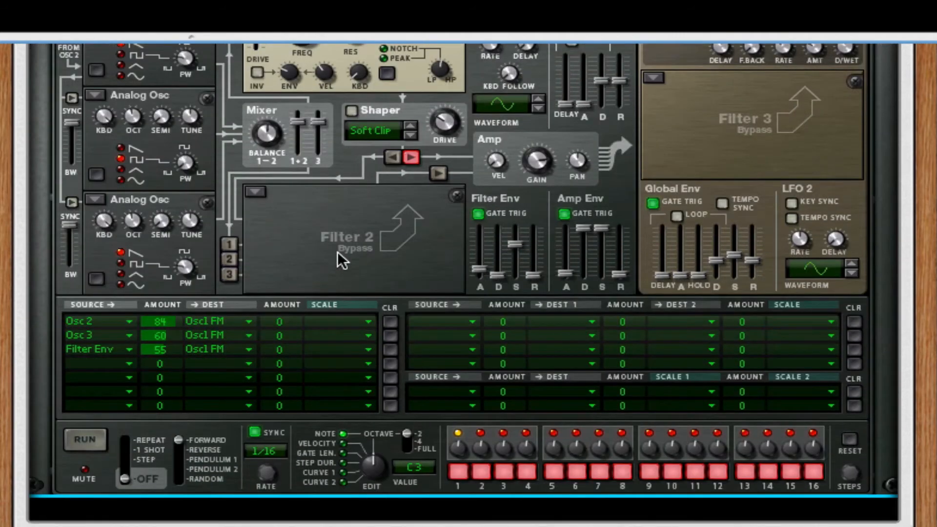
pyautogui.rightClick(338, 252)
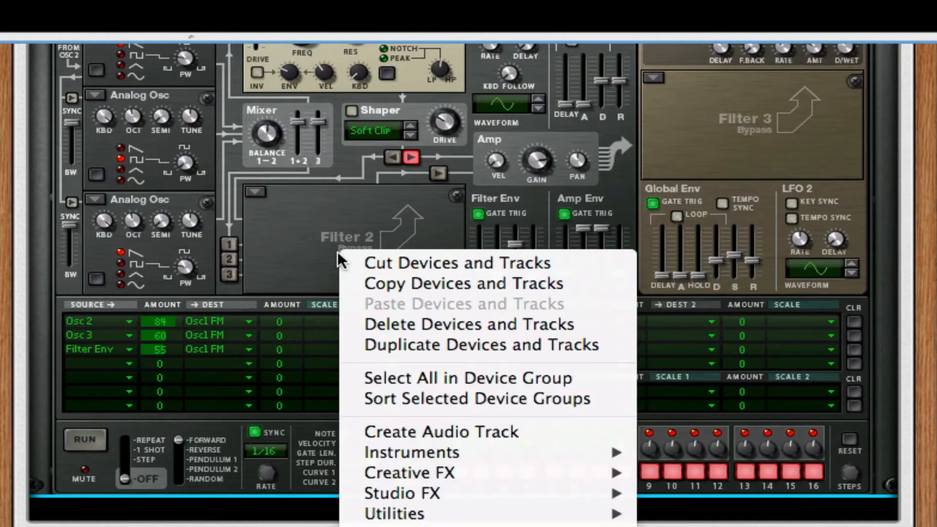
pyautogui.moveTo(510, 521)
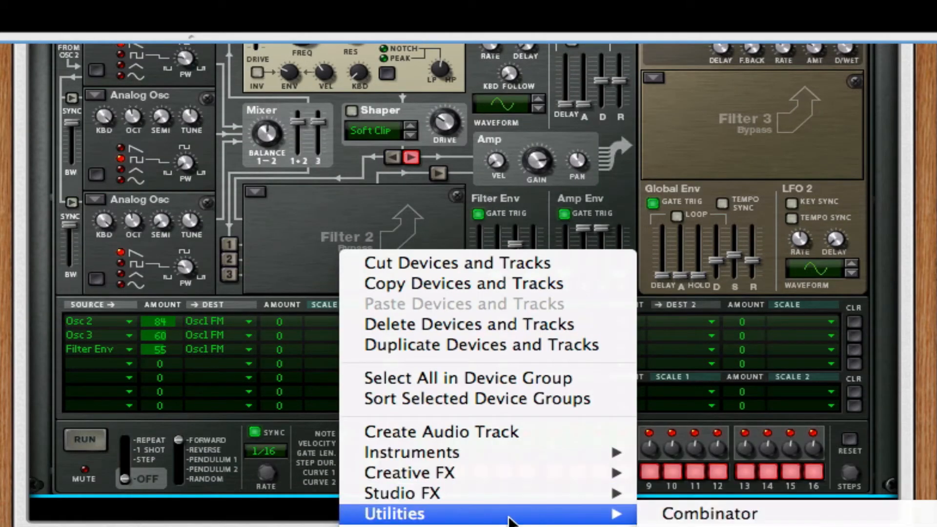
pyautogui.moveTo(482, 493)
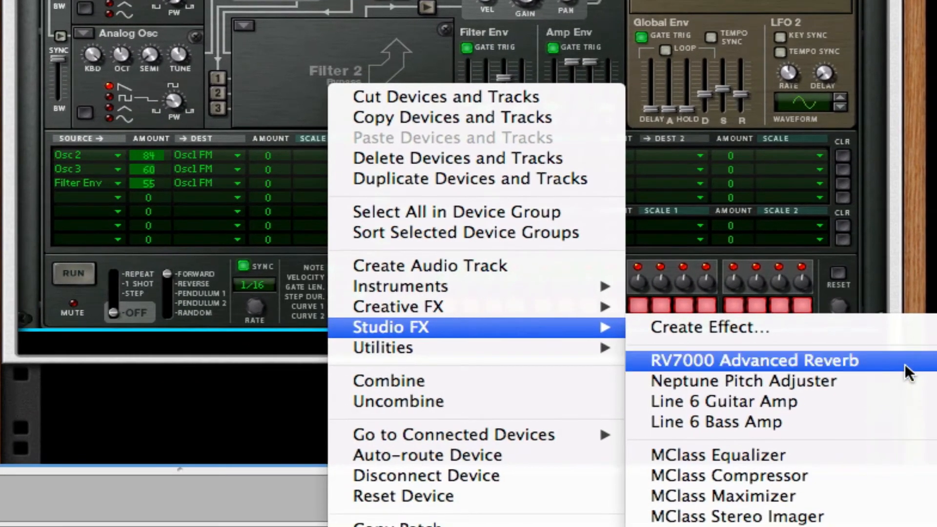
pyautogui.click(908, 372)
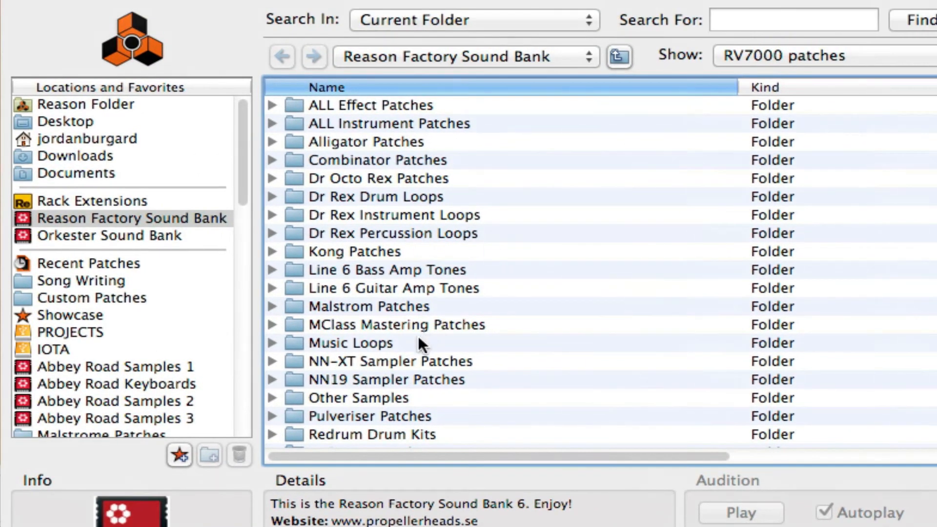
pyautogui.scroll(-5, 415, 342)
pyautogui.scroll(-10, 394, 308)
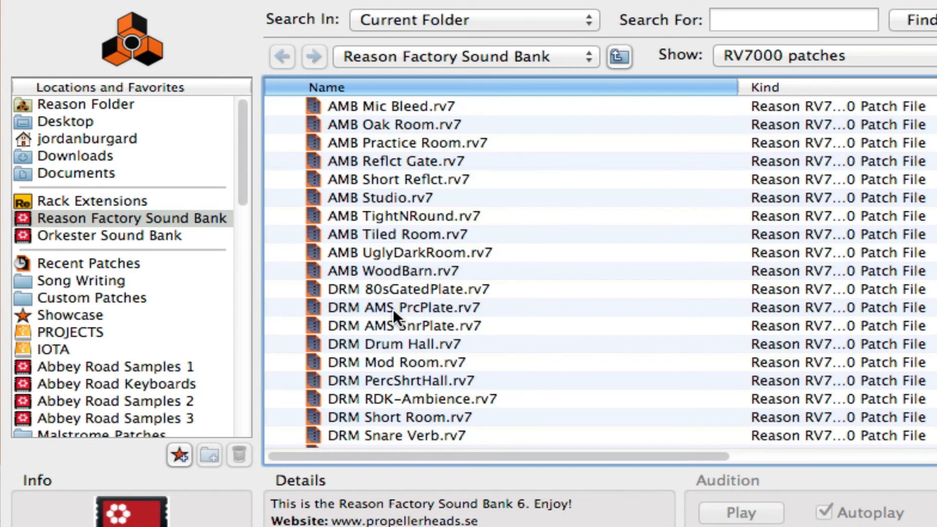
pyautogui.scroll(8, 393, 309)
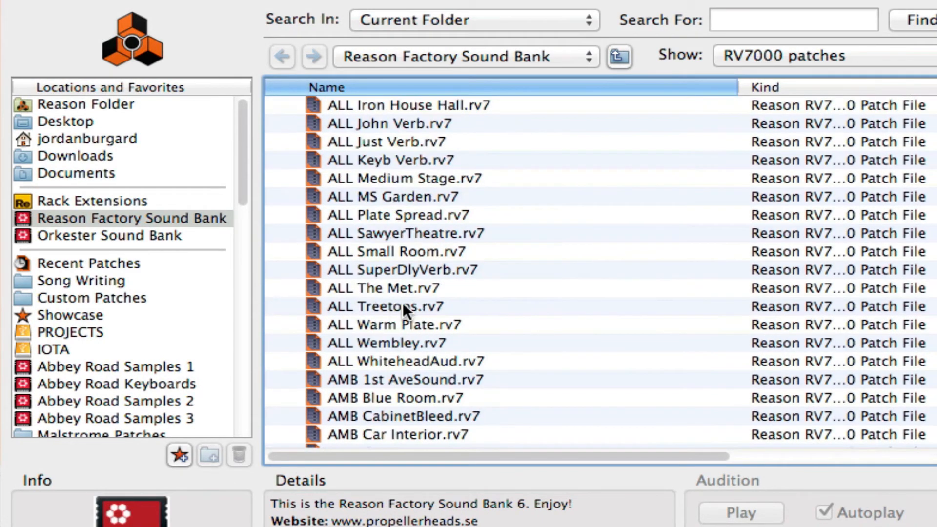
pyautogui.click(403, 307)
pyautogui.press('Return')
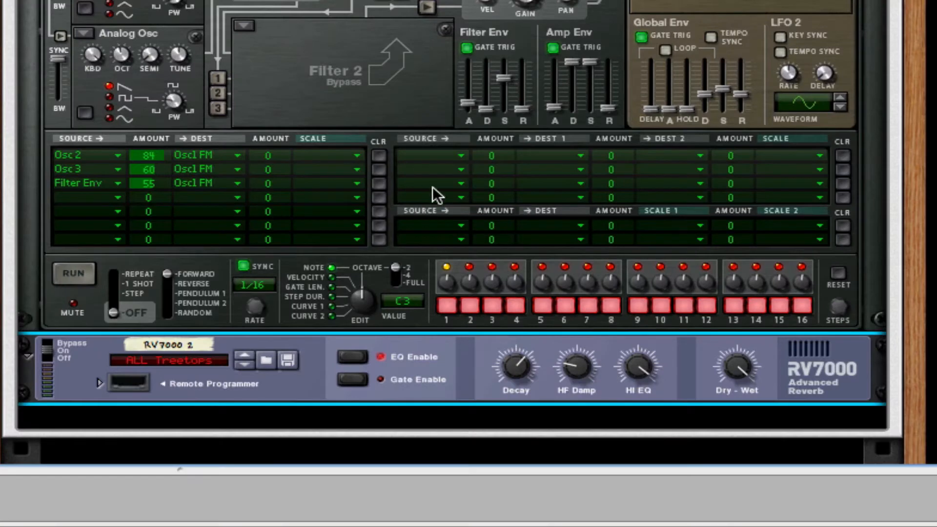
# Set the RV7000's Decay to 21 and turn down its HI EQ and Dry-Wet balance.
pyautogui.moveTo(517, 365); pyautogui.dragTo(503, 500)
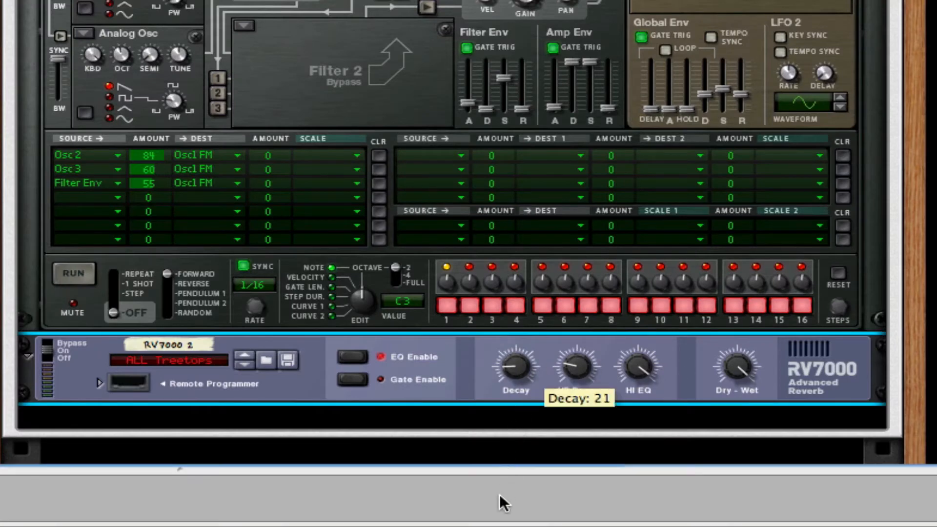
pyautogui.moveTo(638, 369); pyautogui.dragTo(631, 523)
pyautogui.moveTo(739, 379); pyautogui.dragTo(739, 476)
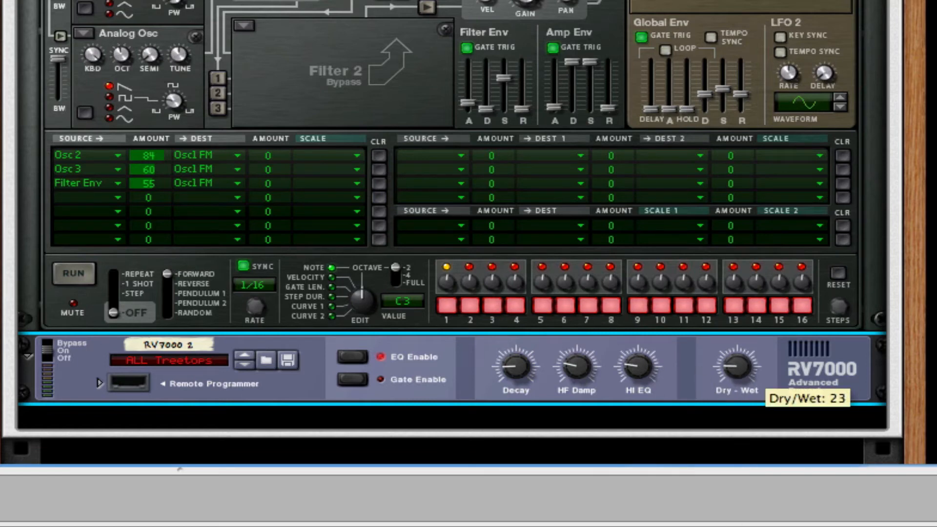
# Add The Echo after the reverb and set its delay to 1 ms with tempo sync off.
pyautogui.rightClick(820, 375)
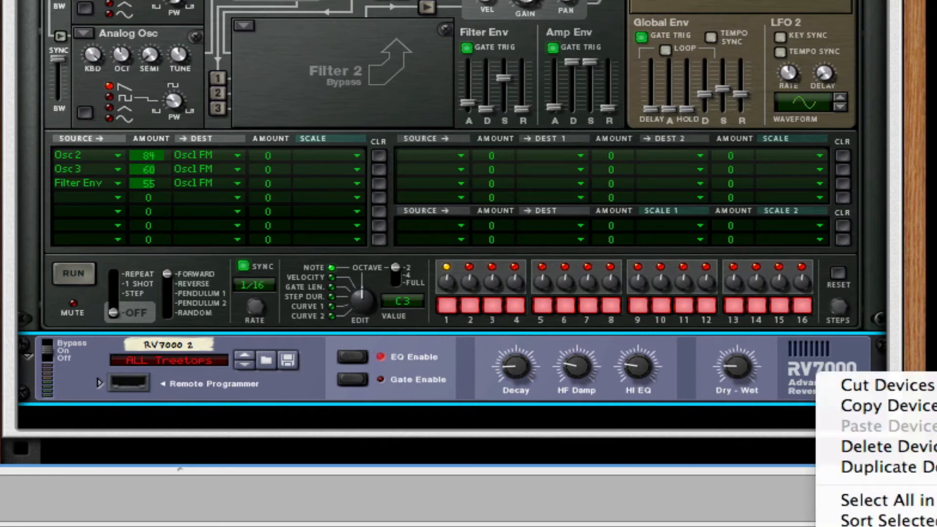
pyautogui.click(843, 518)
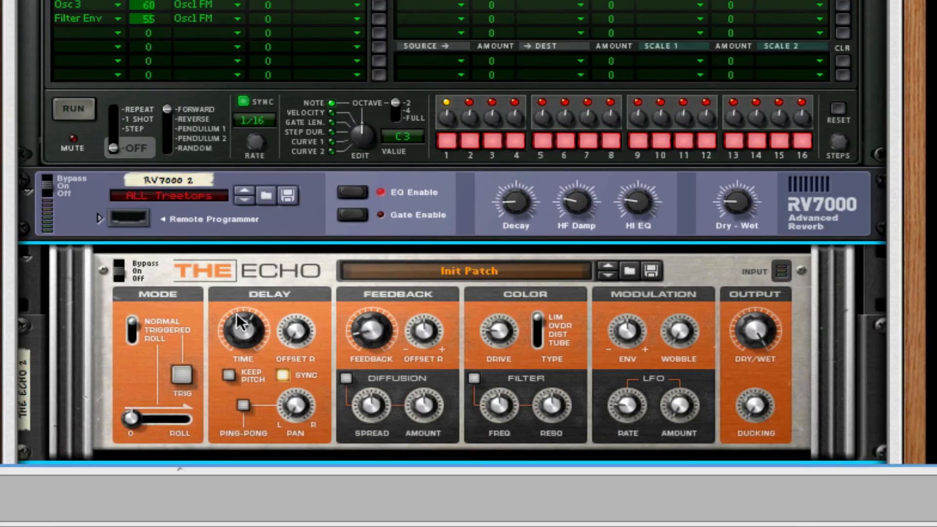
pyautogui.moveTo(240, 320); pyautogui.dragTo(321, 437)
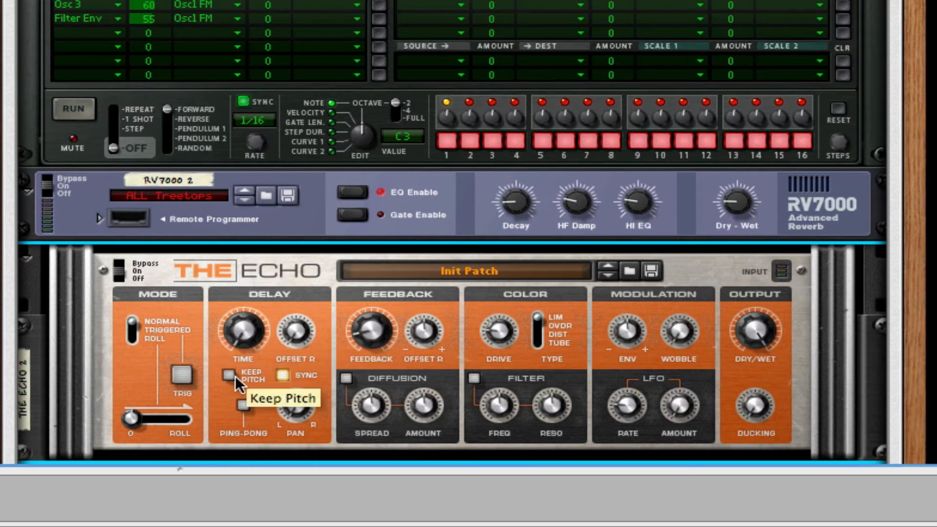
pyautogui.click(281, 375)
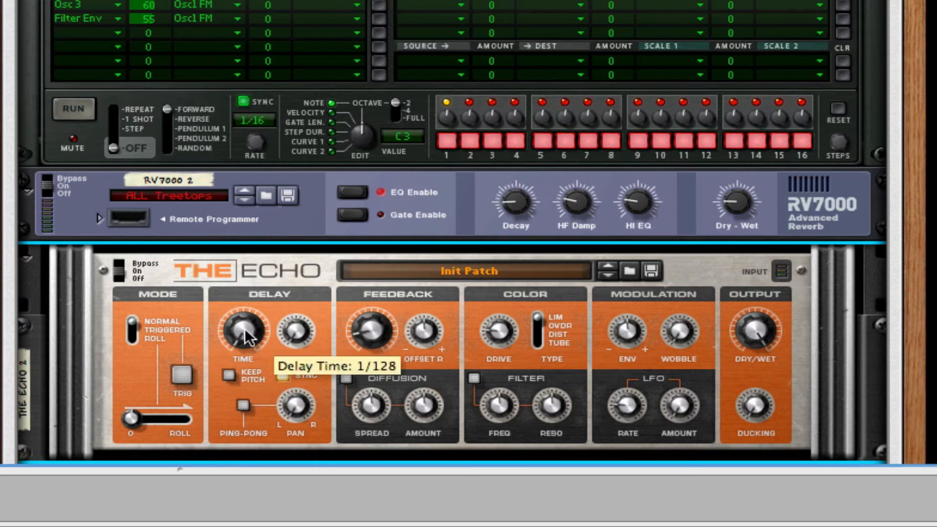
pyautogui.click(278, 374)
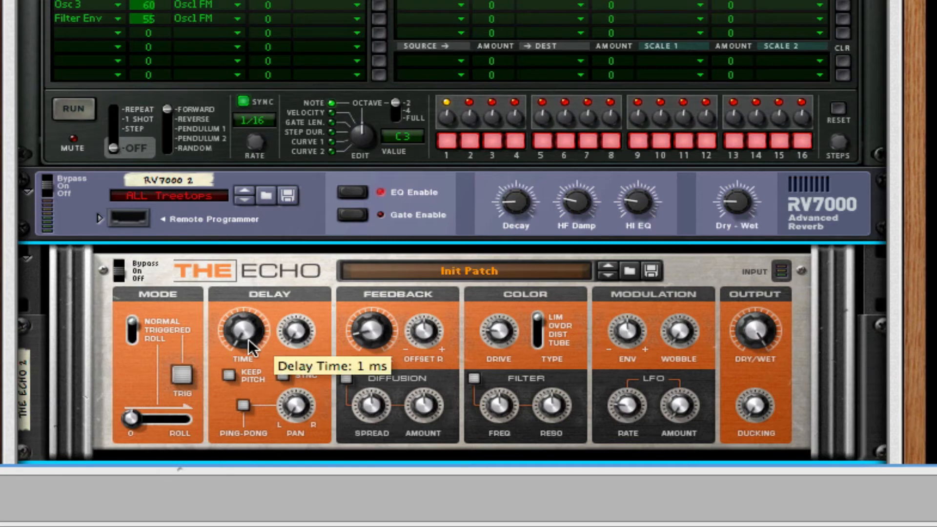
# Turn on Keep Pitch and adjust the Drive on The Echo, and lower the RV7000's Dry-Wet balance.
pyautogui.click(229, 374)
pyautogui.moveTo(282, 333)
pyautogui.mouseDown()
pyautogui.moveTo(295, 315)
pyautogui.moveTo(295, 333)
pyautogui.mouseUp()
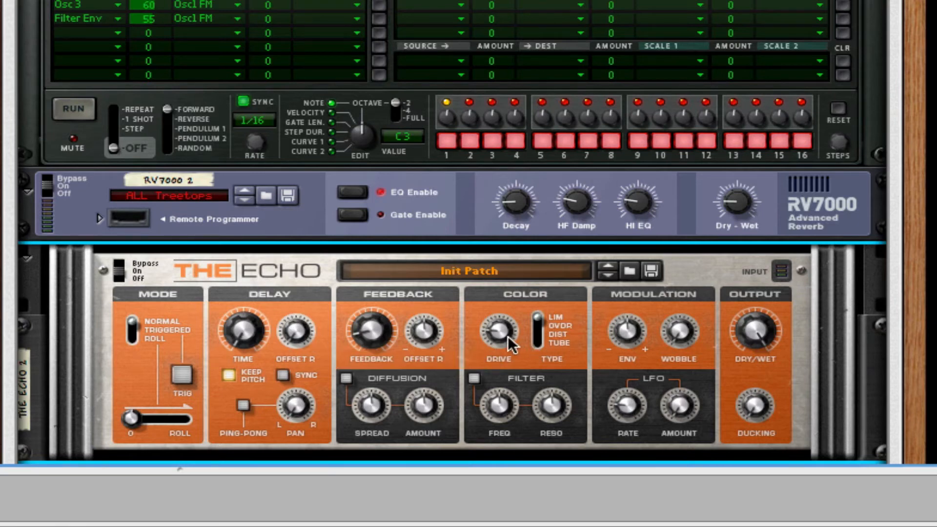
pyautogui.moveTo(508, 336)
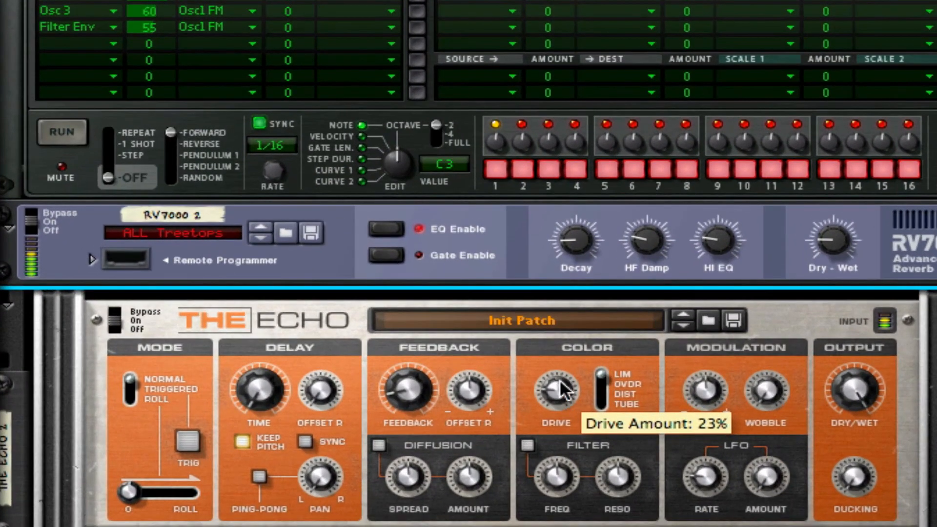
pyautogui.moveTo(562, 390); pyautogui.dragTo(569, 232)
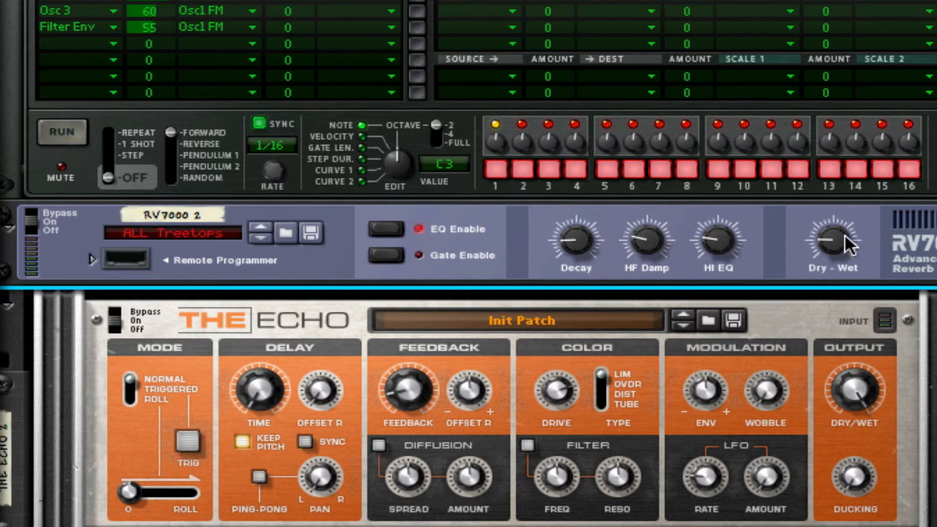
pyautogui.moveTo(845, 237); pyautogui.dragTo(839, 248)
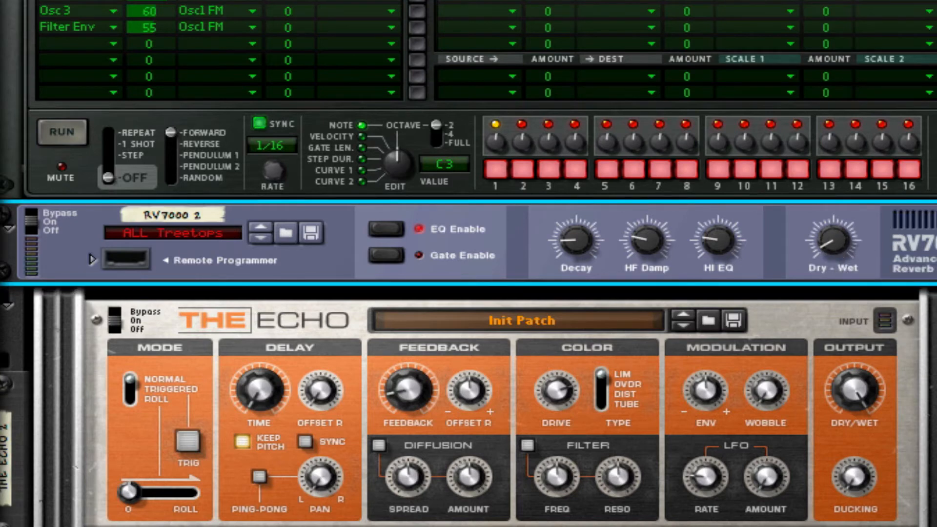
# Add a Kong Drum Designer inside the Combinator below The Echo.
pyautogui.scroll(-5, 860, 402)
pyautogui.click(936, 293)
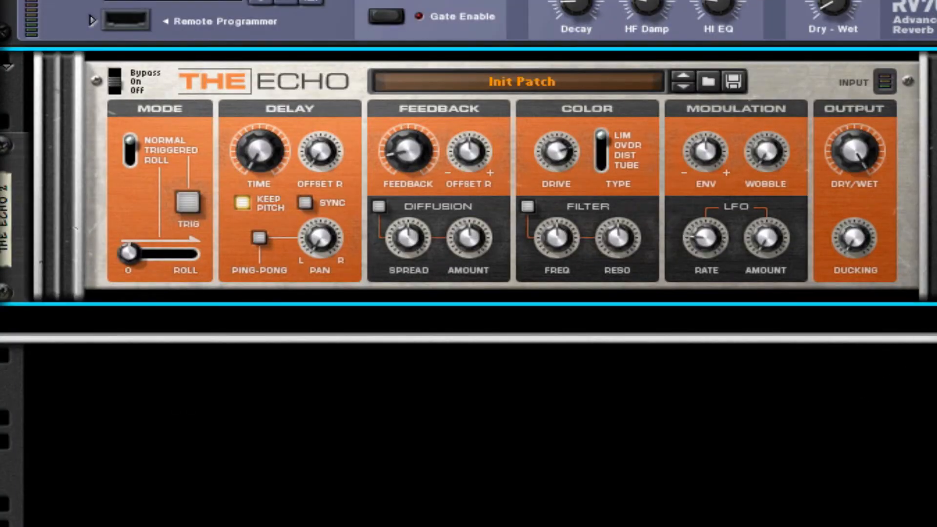
pyautogui.rightClick(935, 429)
pyautogui.click(903, 498)
pyautogui.rightClick(935, 439)
pyautogui.click(823, 483)
pyautogui.scroll(-3, 344, 320)
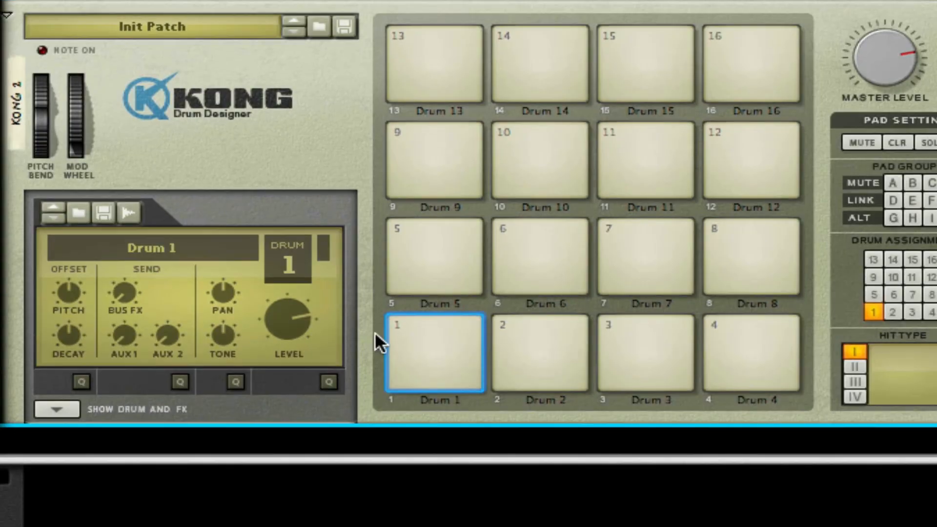
# Show Kong's drum and FX section and assign an NN-Nano Sampler as the Drum 1 module.
pyautogui.click(56, 410)
pyautogui.click(65, 324)
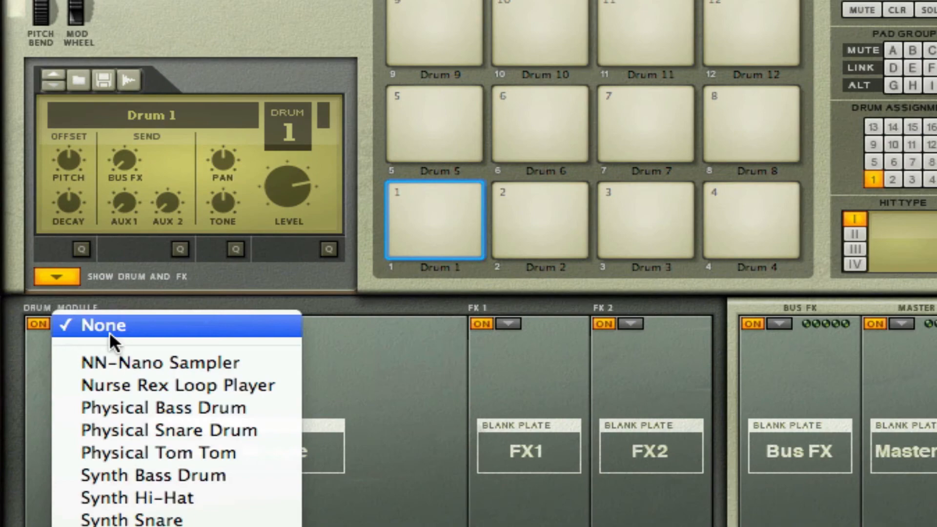
pyautogui.click(109, 362)
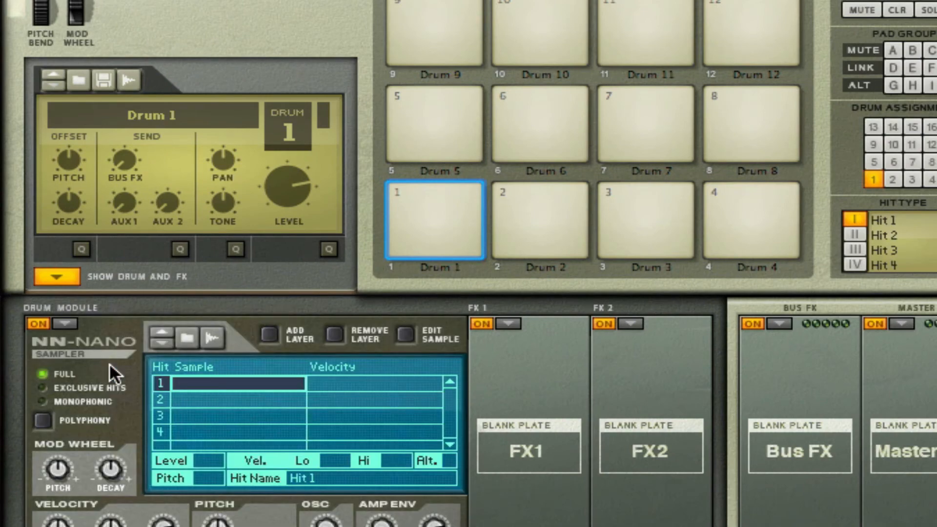
# Browse samples for Drum 1 in the Bass Drums folder of Kong Sounds & Samples.
pyautogui.click(202, 339)
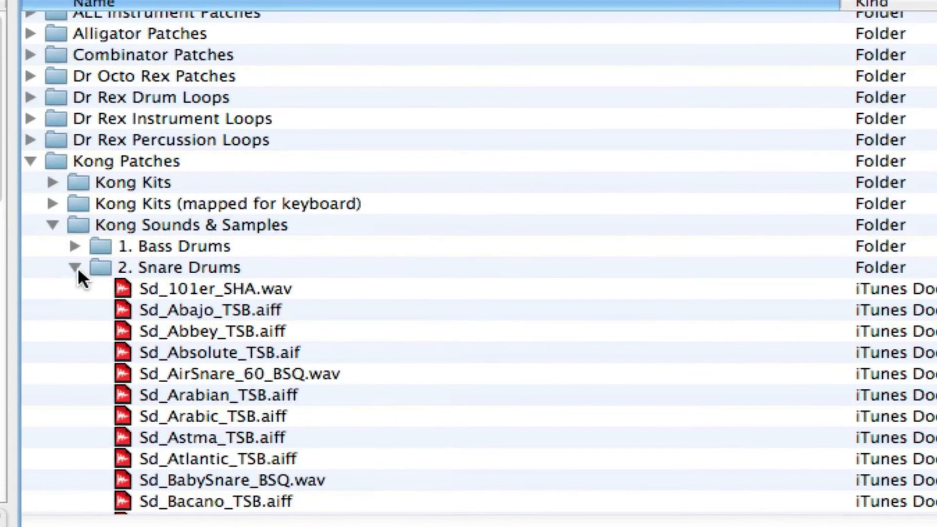
pyautogui.click(75, 267)
pyautogui.click(75, 244)
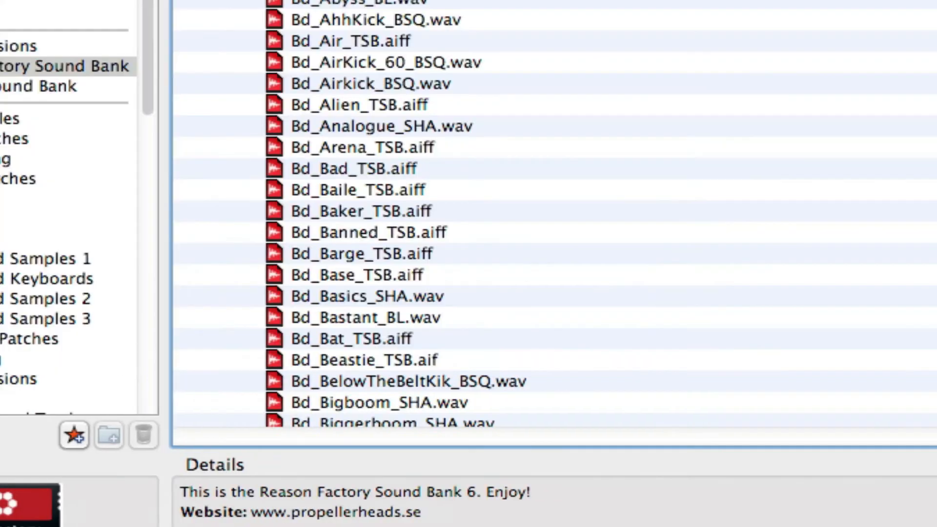
# Audition several bass drum samples in the Bass Drums folder, including Bd_Blondie_TSB.aiff.
pyautogui.click(396, 170)
pyautogui.click(552, 297)
pyautogui.scroll(-6, 548, 299)
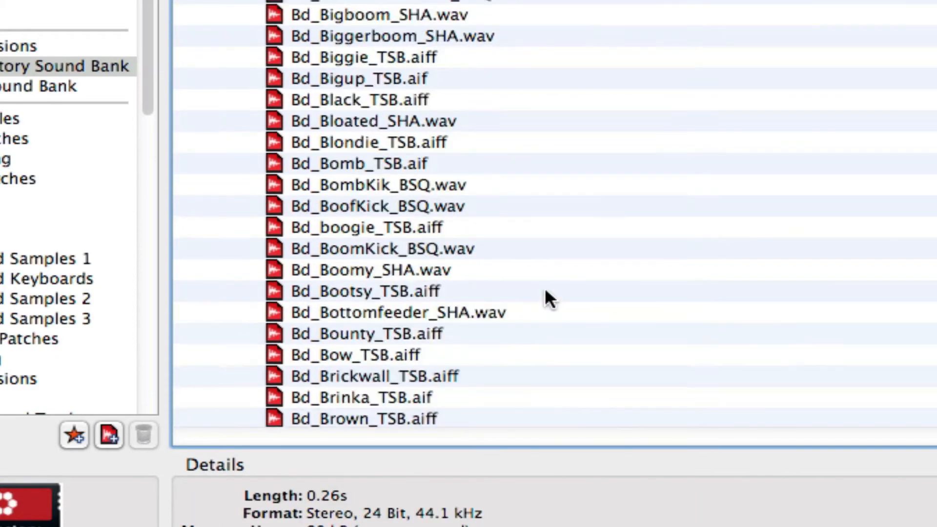
pyautogui.click(449, 206)
pyautogui.click(352, 164)
pyautogui.click(358, 141)
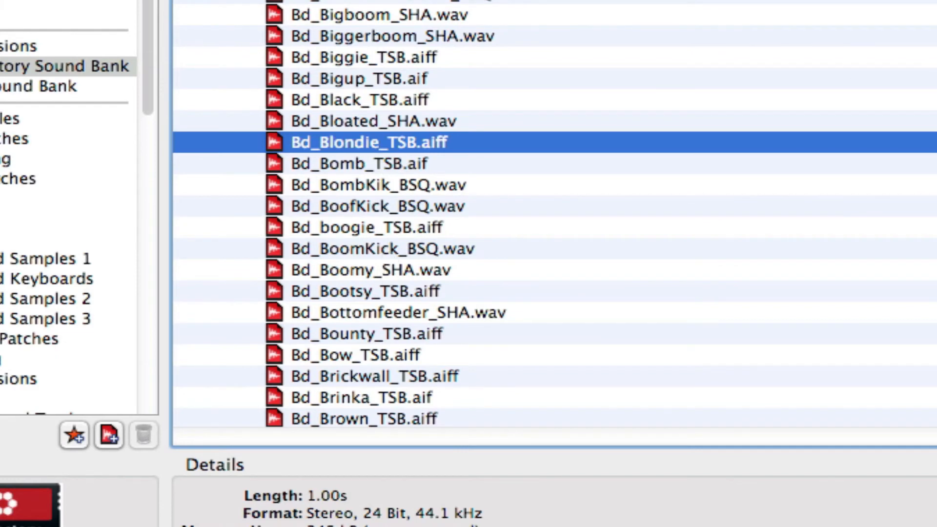
# Audition the samples from Bd_BoofKick_BSQ.wav onward and load Bd_Bounty_TSB.aiff into Drum 1's NN-Nano.
pyautogui.click(930, 206)
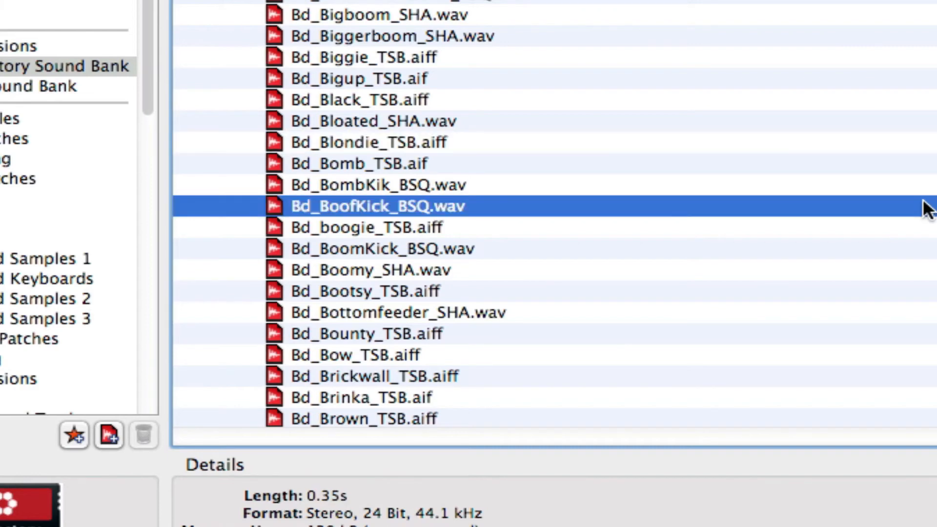
pyautogui.press('Down')
pyautogui.press('Down')
pyautogui.press('Down')
pyautogui.press('Down')
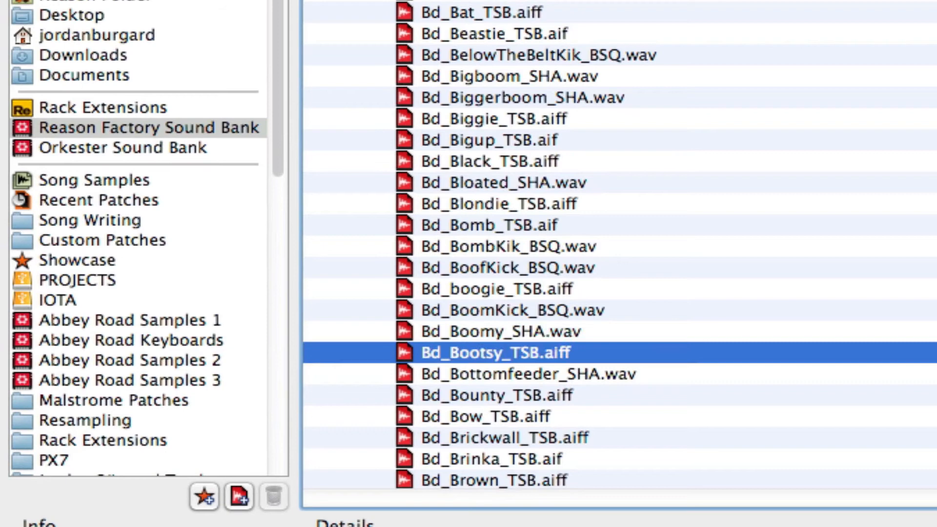
pyautogui.press('Down')
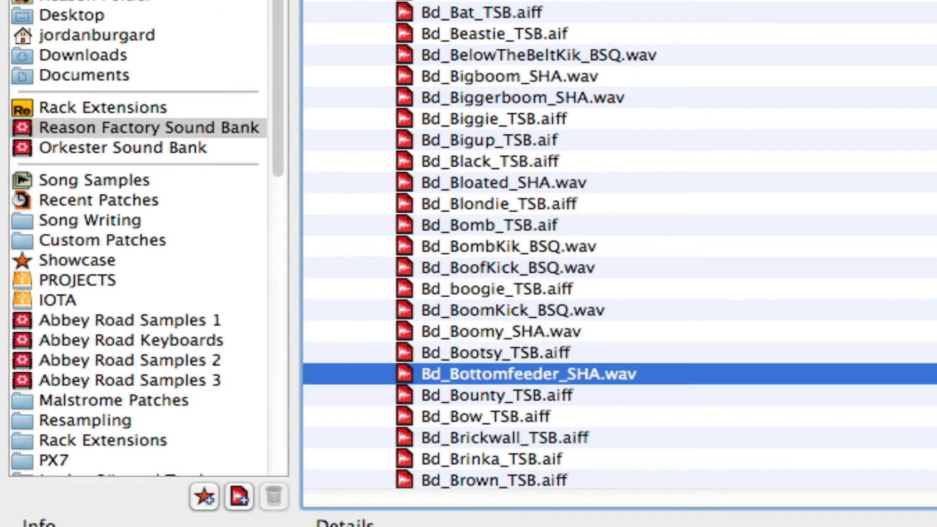
pyautogui.press('Up')
pyautogui.press('Down')
pyautogui.press('Up')
pyautogui.press('Tab')
pyautogui.press('Down')
pyautogui.press('Down')
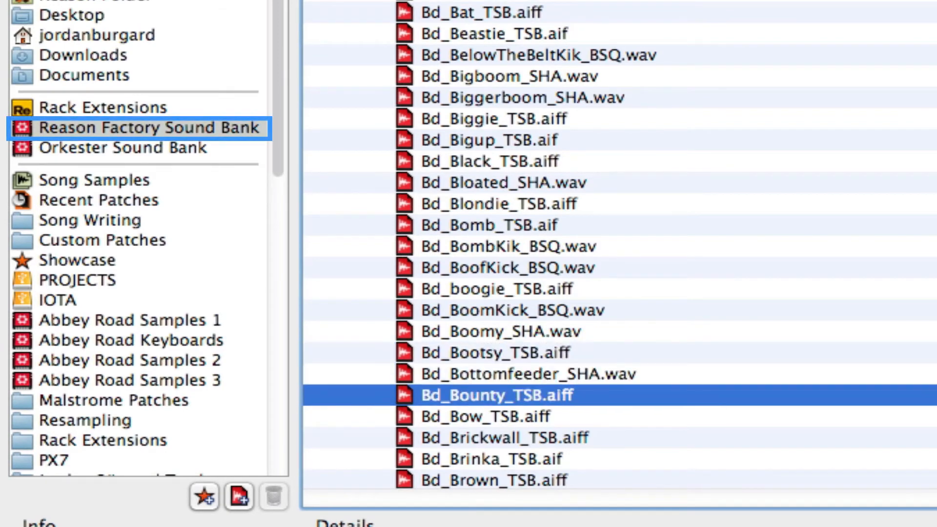
pyautogui.press('Down')
pyautogui.press('Up')
pyautogui.press('Return')
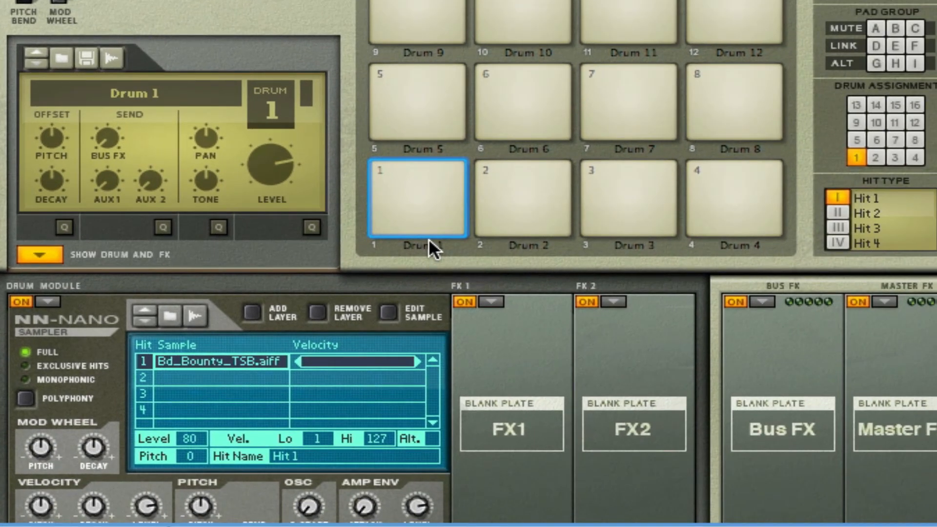
# Assign a Filter to Drum 1's FX1 slot and a Compressor to its FX2 slot.
pyautogui.click(468, 301)
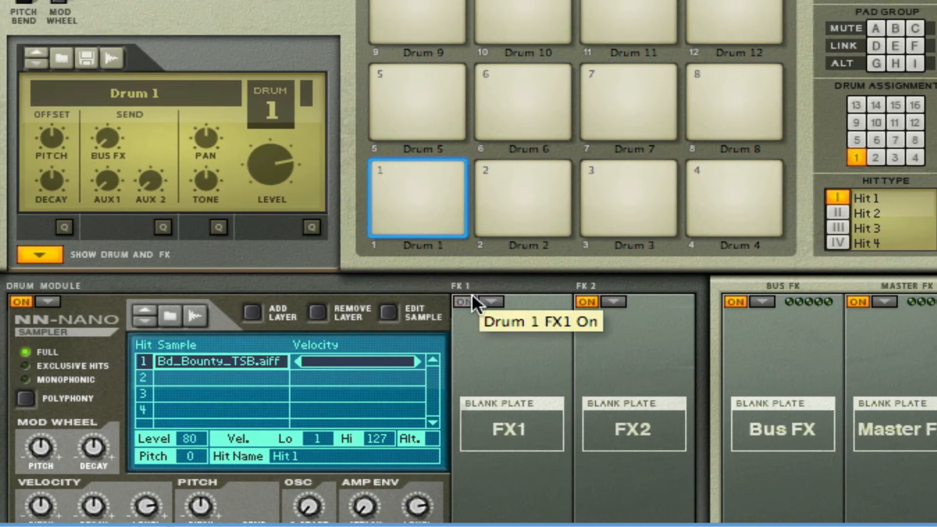
pyautogui.click(491, 302)
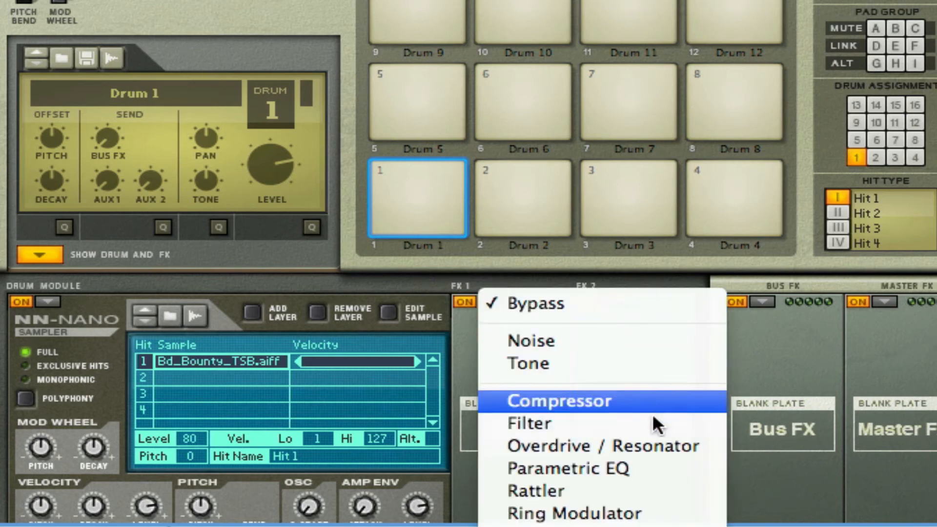
pyautogui.click(651, 421)
pyautogui.click(605, 301)
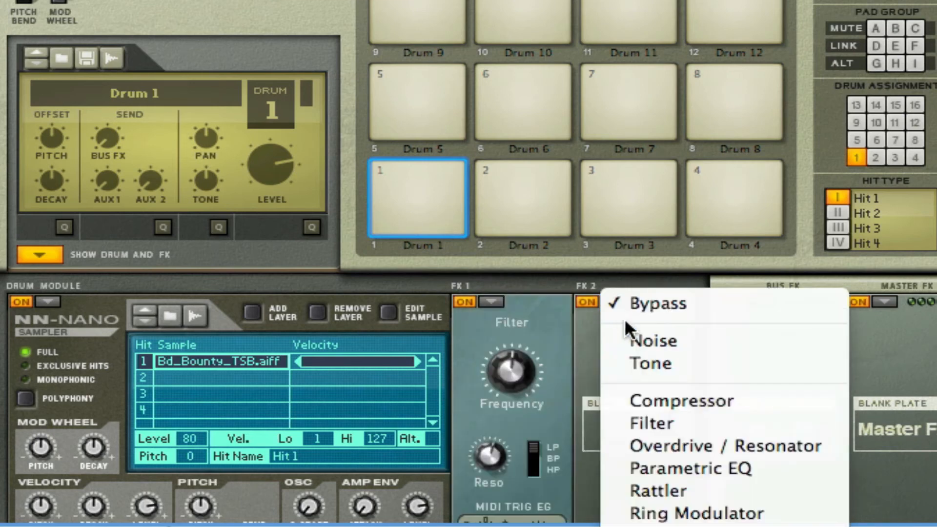
pyautogui.click(704, 403)
# Set Drum 1's Filter to frequency 18 in HP mode and raise the Compressor's make up gain.
pyautogui.moveTo(500, 364); pyautogui.dragTo(506, 487)
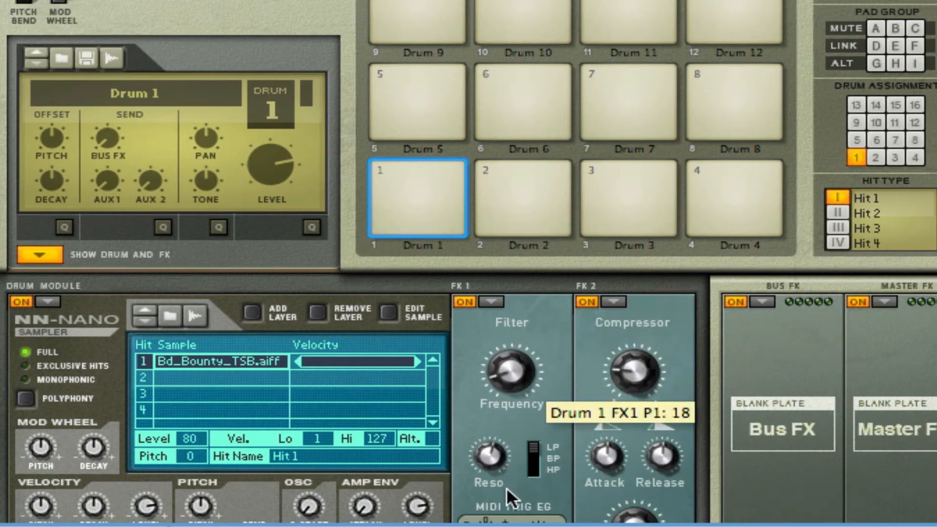
pyautogui.moveTo(538, 455); pyautogui.dragTo(538, 468)
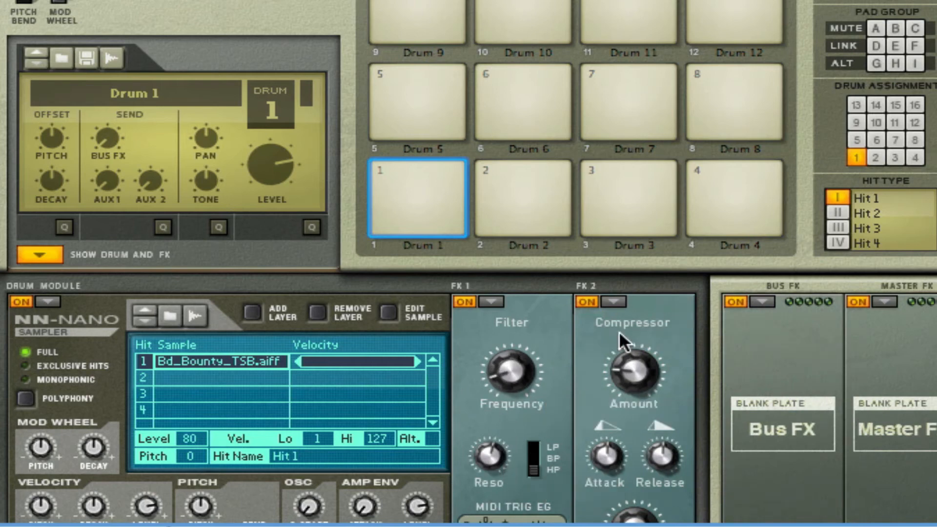
pyautogui.scroll(-3, 634, 358)
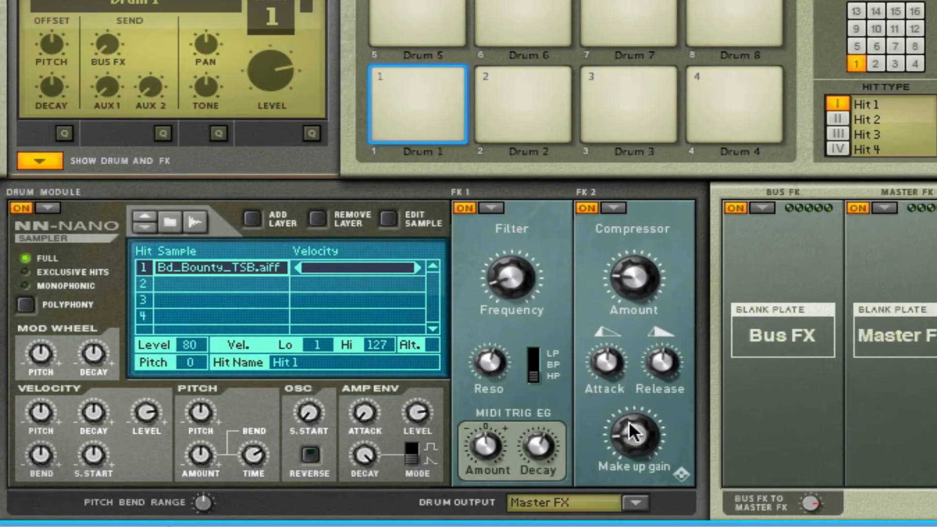
pyautogui.moveTo(626, 424); pyautogui.dragTo(638, 383)
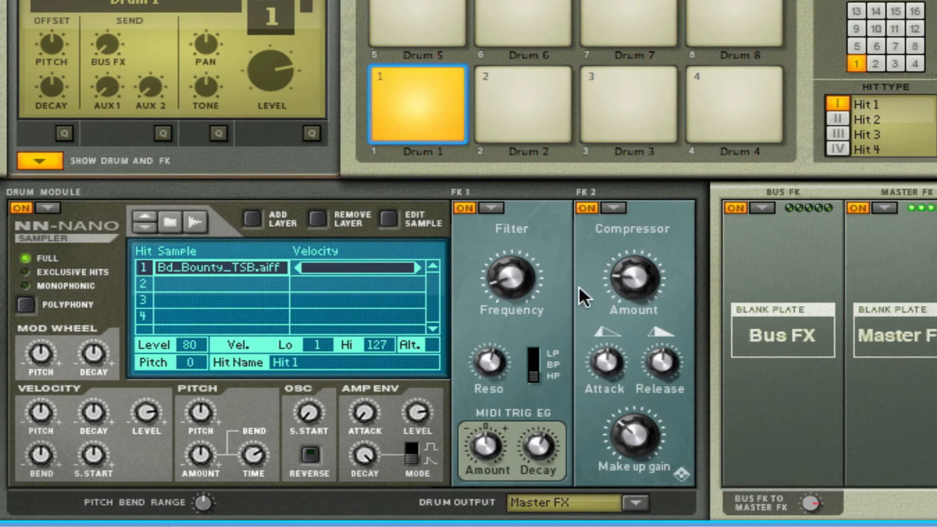
# Add a Pulveriser after Kong and turn up its Squash.
pyautogui.rightClick(551, 239)
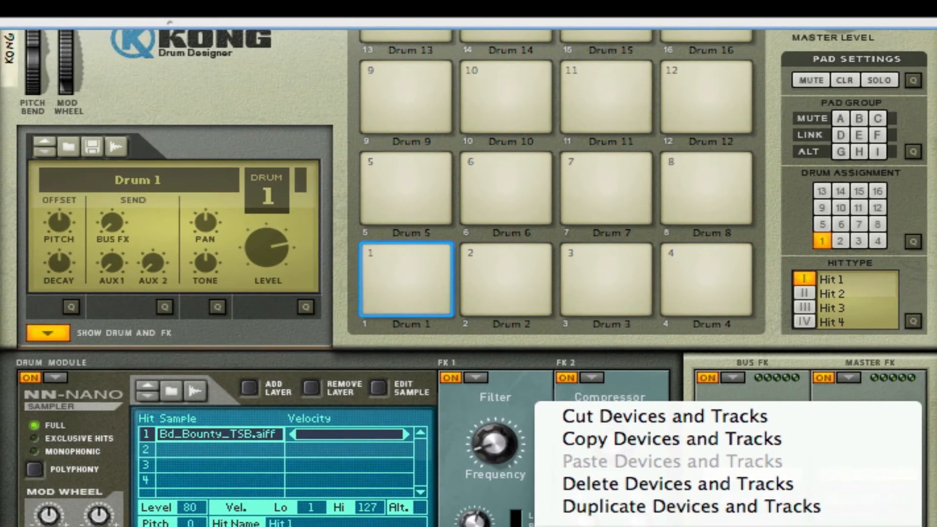
pyautogui.click(391, 524)
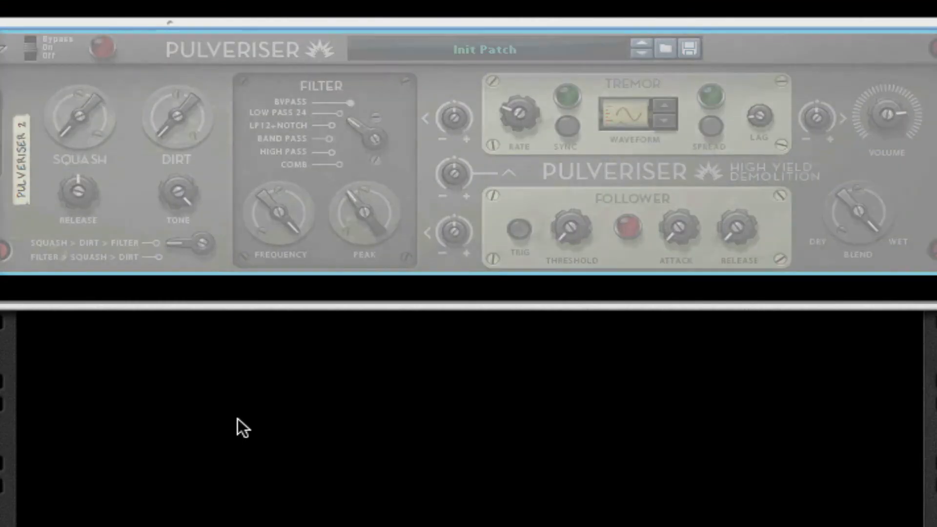
pyautogui.scroll(1, 97, 183)
pyautogui.scroll(3, 97, 183)
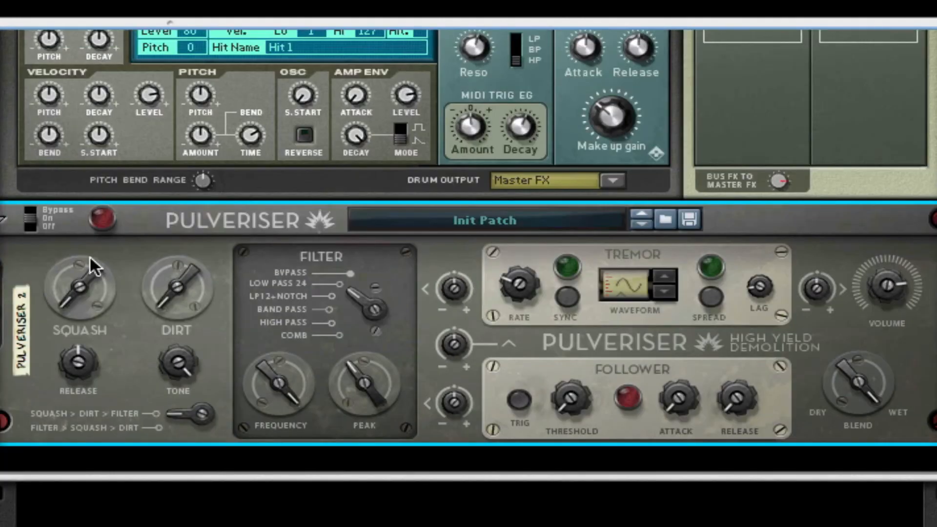
pyautogui.moveTo(83, 272); pyautogui.dragTo(85, 248)
# Add an MClass Maximizer after the Pulveriser.
pyautogui.rightClick(139, 265)
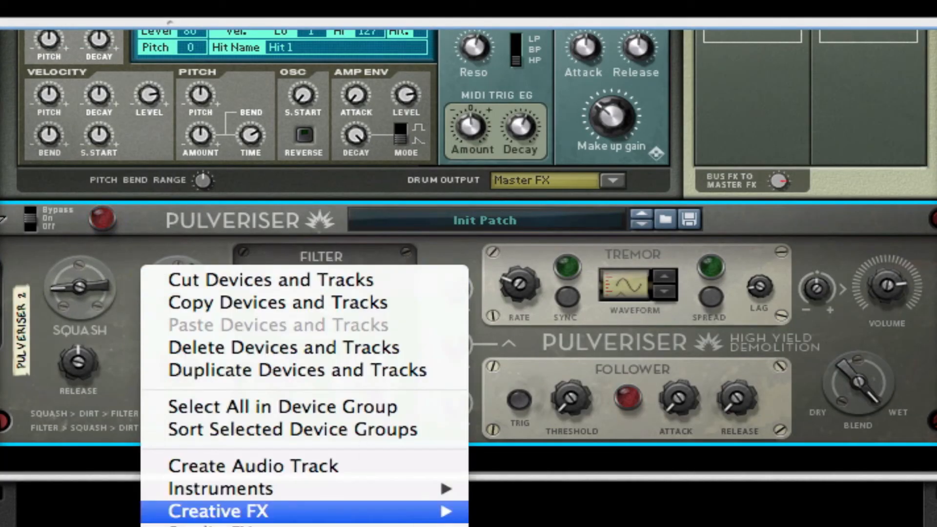
pyautogui.moveTo(215, 526)
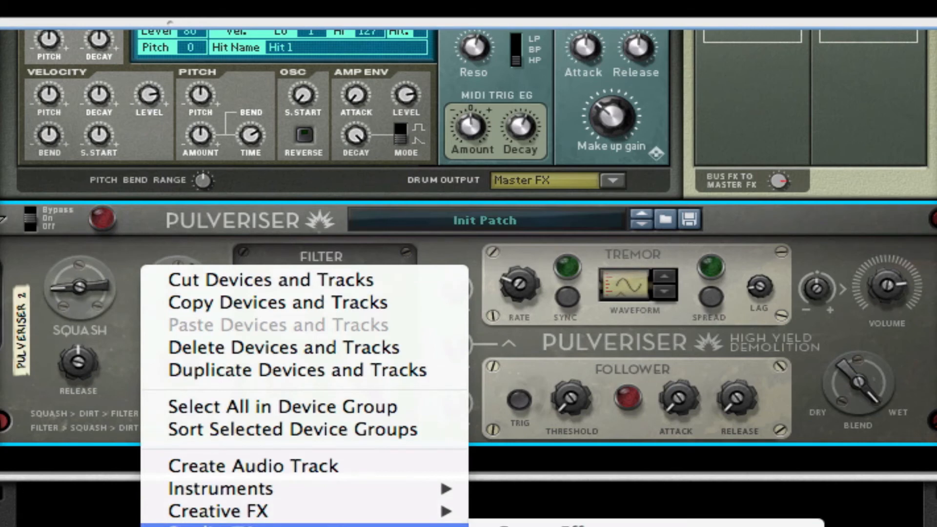
pyautogui.moveTo(408, 515)
pyautogui.click(508, 526)
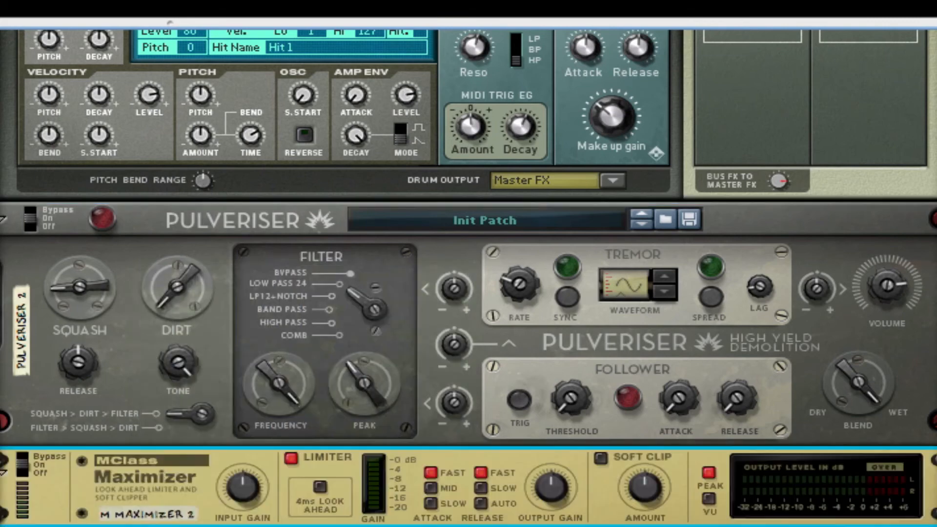
# Set the Maximizer's release to Auto, switch its Limiter off and turn Soft Clip on.
pyautogui.click(481, 505)
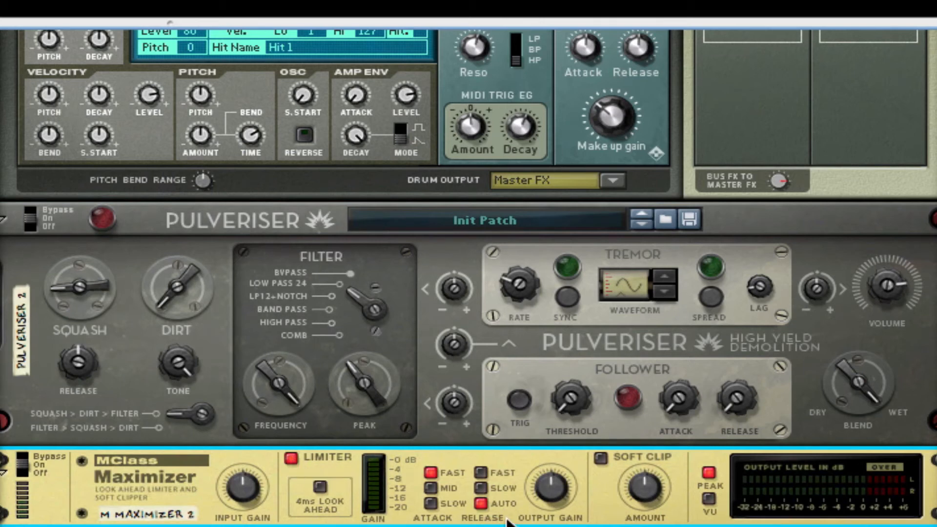
pyautogui.click(291, 459)
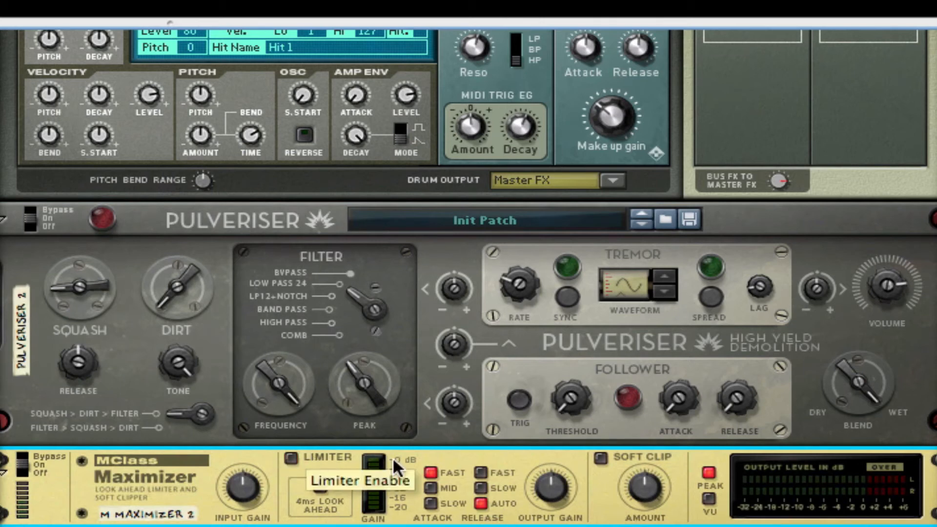
pyautogui.click(601, 458)
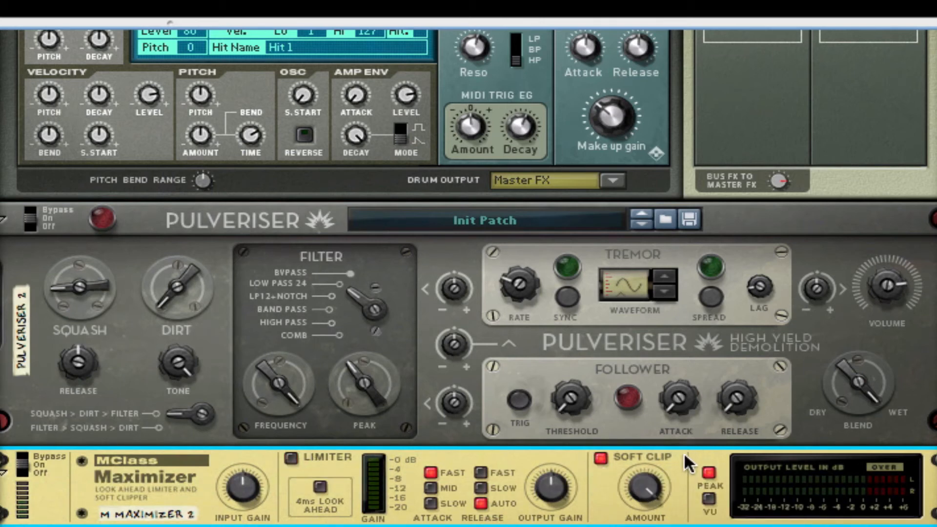
# Load an NN-Nano Sampler as the drum module for Drum 3 in Kong.
pyautogui.scroll(10, 685, 456)
pyautogui.scroll(2, 684, 452)
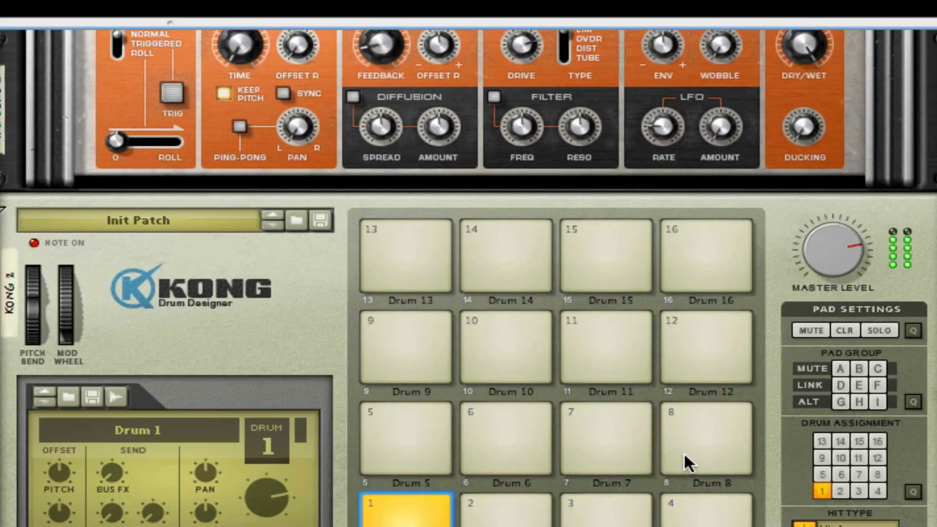
pyautogui.click(591, 518)
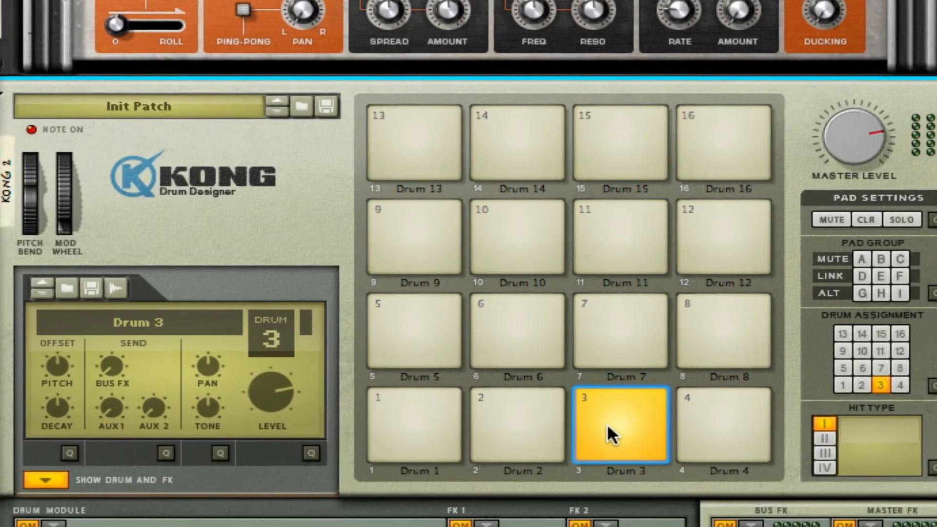
pyautogui.scroll(-2, 619, 335)
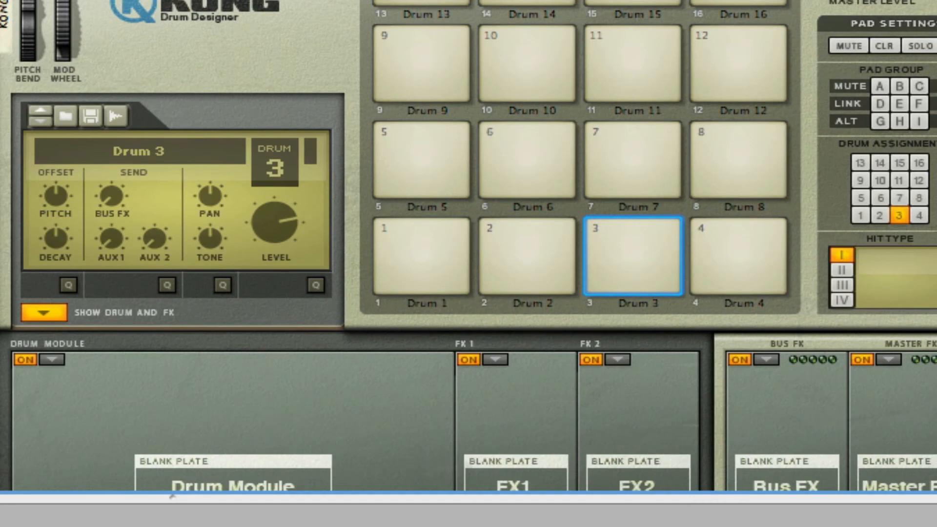
pyautogui.click(49, 362)
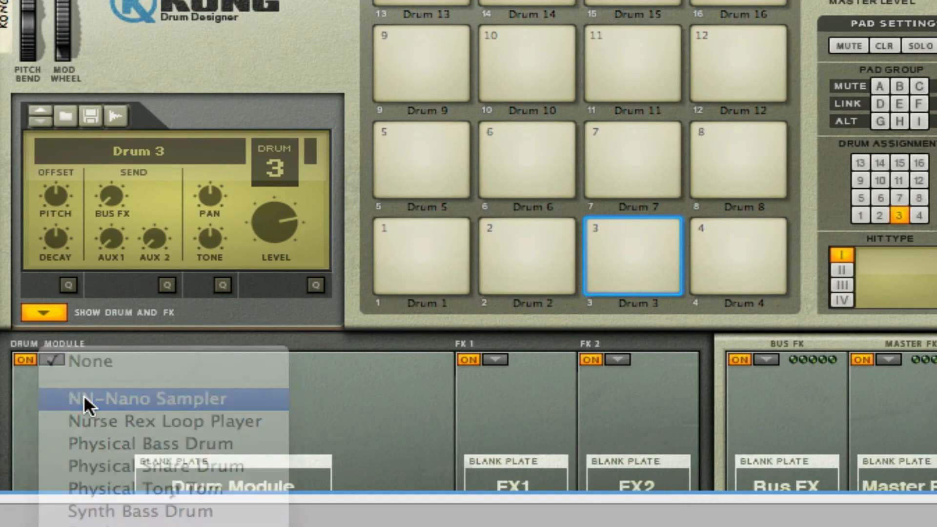
pyautogui.click(83, 398)
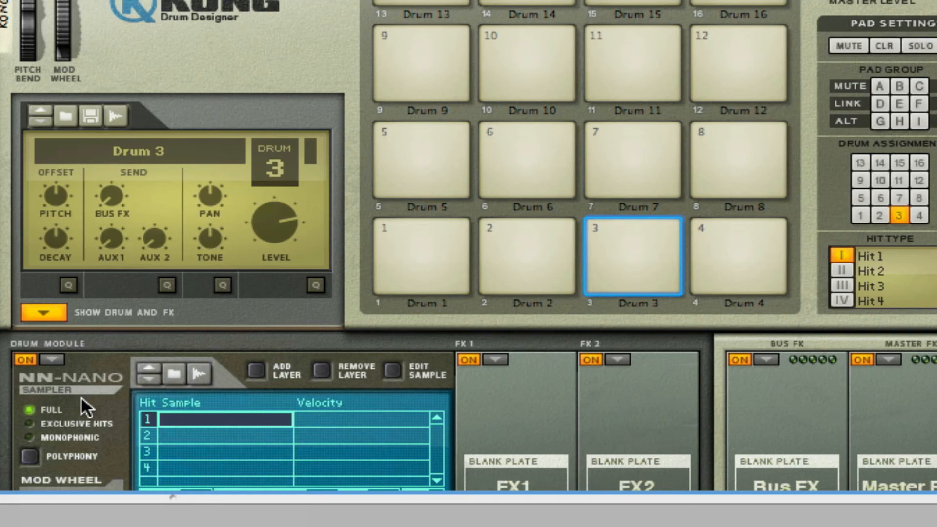
# Browse samples for Drum 3's first hit in Kong Sounds & Samples, folder 2. Snare Drums, and audition several.
pyautogui.click(178, 371)
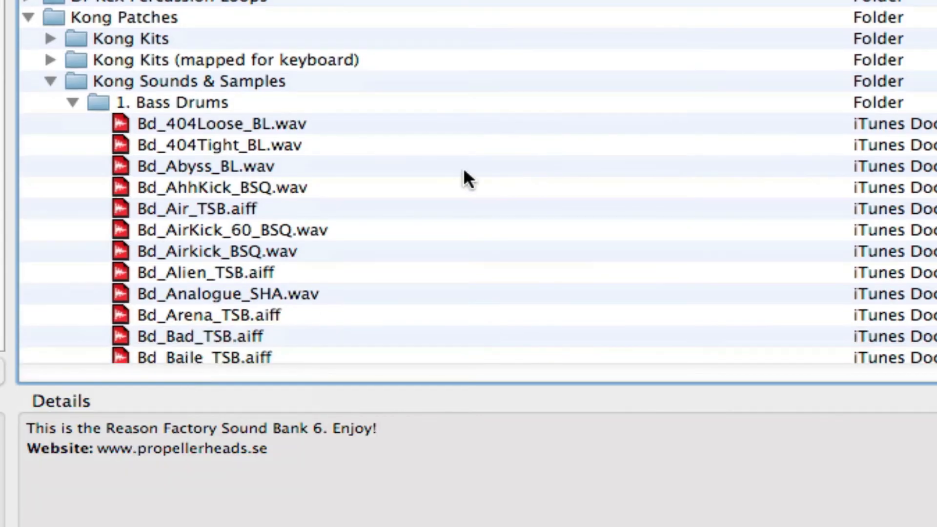
pyautogui.click(73, 102)
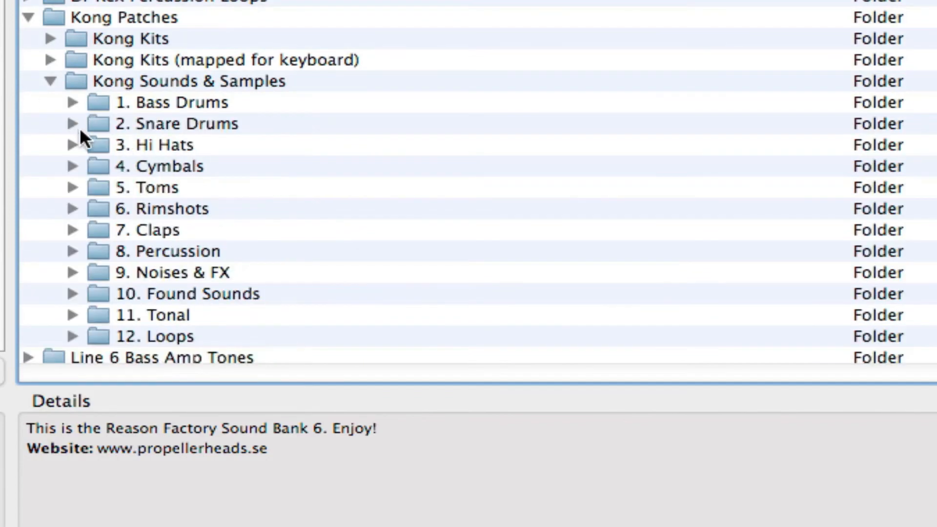
pyautogui.click(72, 123)
pyautogui.scroll(-10, 284, 148)
pyautogui.click(347, 175)
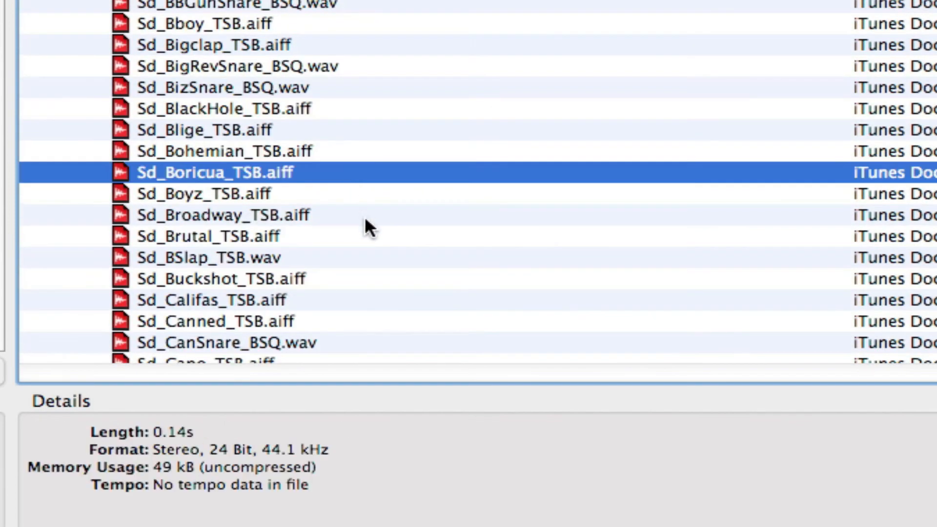
pyautogui.click(360, 259)
pyautogui.click(314, 322)
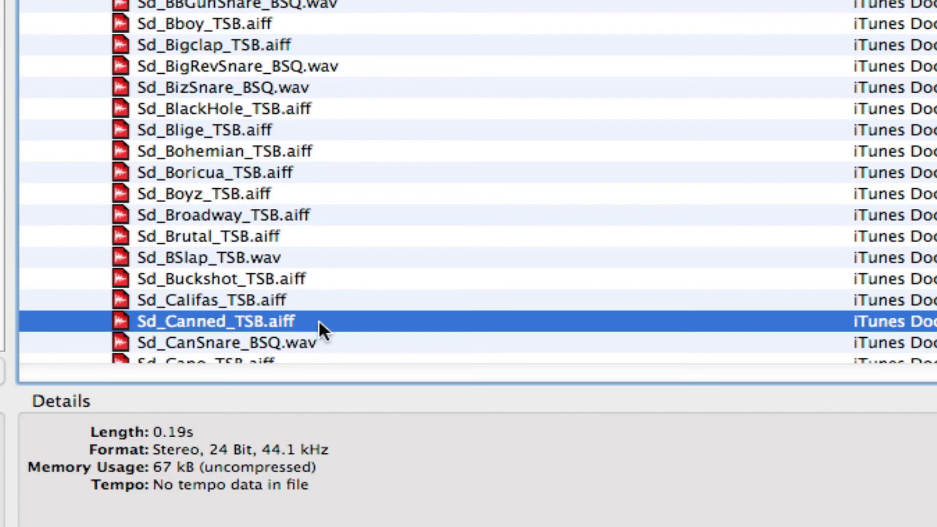
# Audition further snare samples and load Sd_Clownin_TSB.aiff into Drum 3's first hit.
pyautogui.scroll(-3, 320, 327)
pyautogui.click(292, 306)
pyautogui.press('Down')
pyautogui.press('Down')
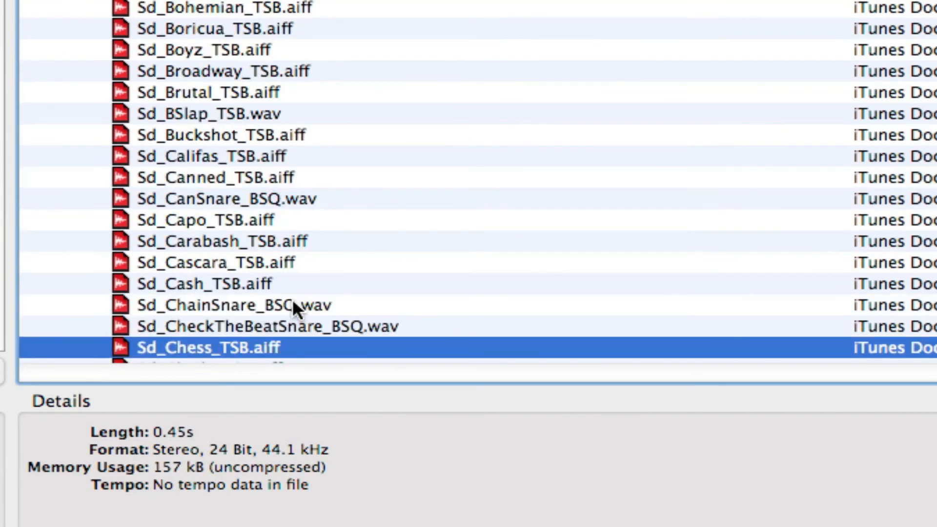
pyautogui.press('Down')
pyautogui.press('Down')
pyautogui.press('Down')
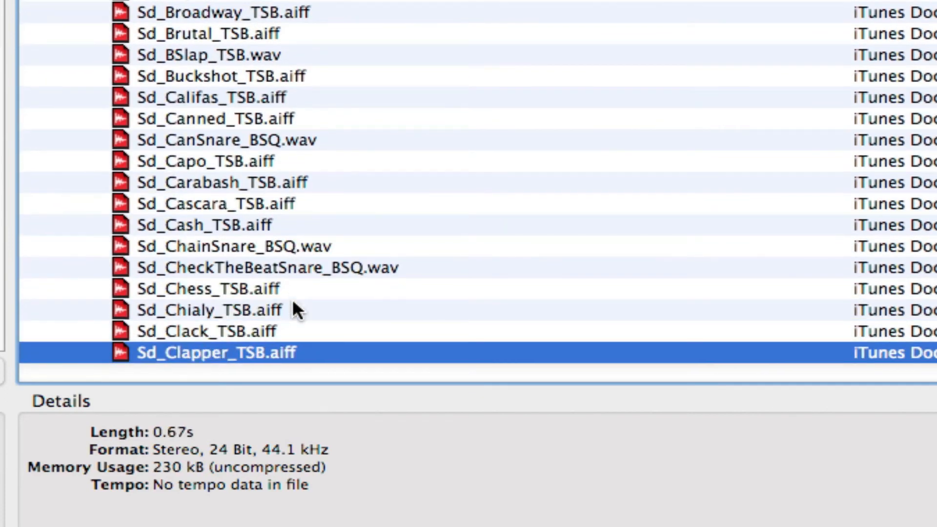
pyautogui.press('Down')
pyautogui.press('Down')
pyautogui.press('Down')
pyautogui.press('Down')
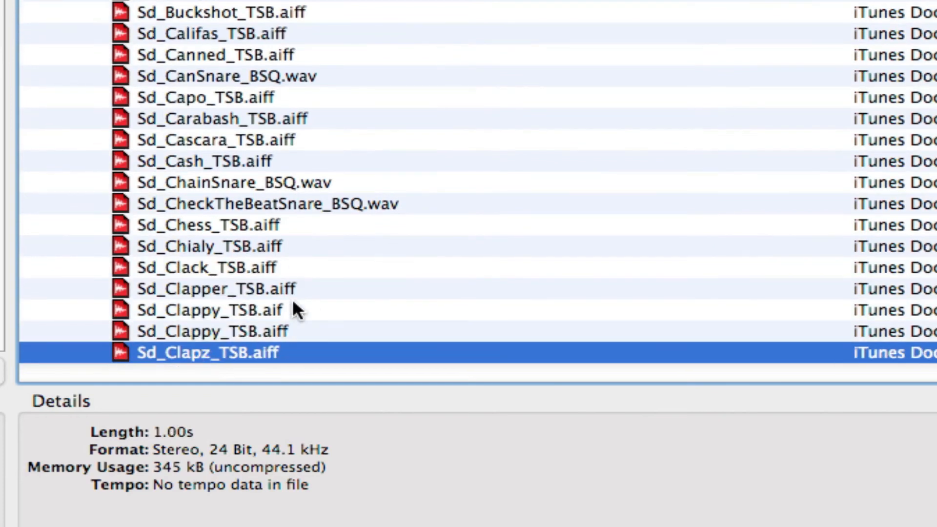
pyautogui.press('Down')
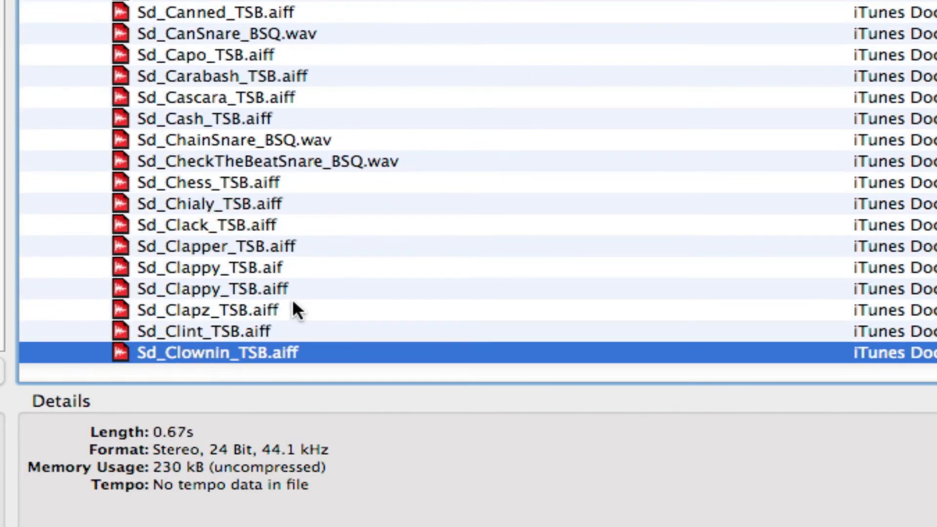
pyautogui.press('Return')
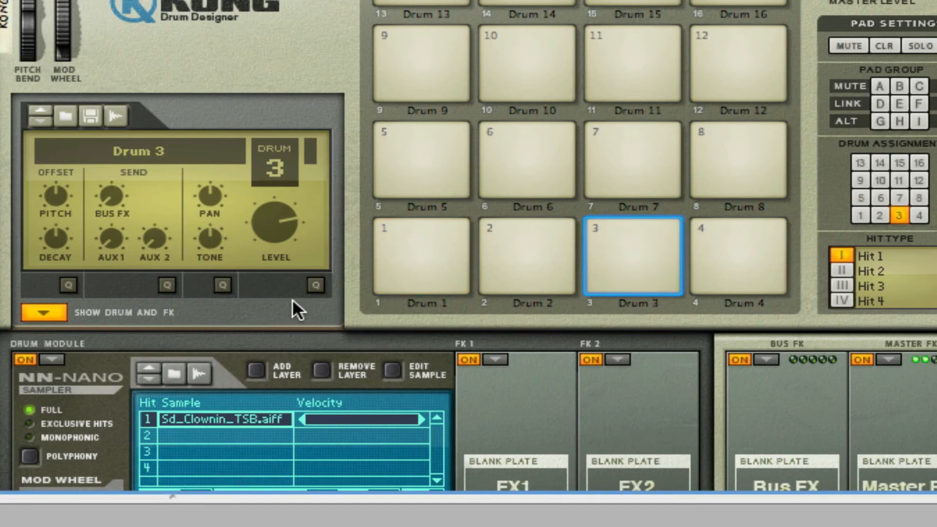
# Add a Filter as Drum 3's FX 1, set it to HP mode and its frequency to 50.
pyautogui.scroll(-3, 379, 234)
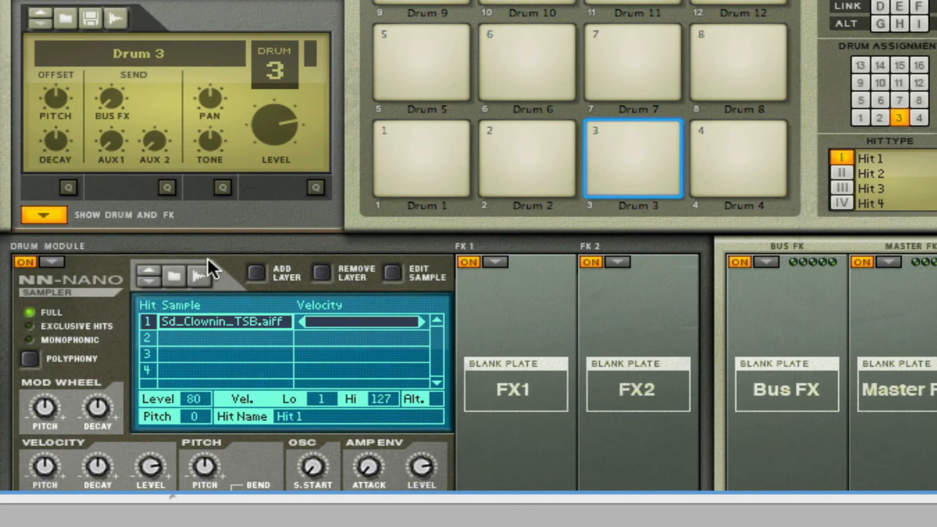
pyautogui.click(502, 262)
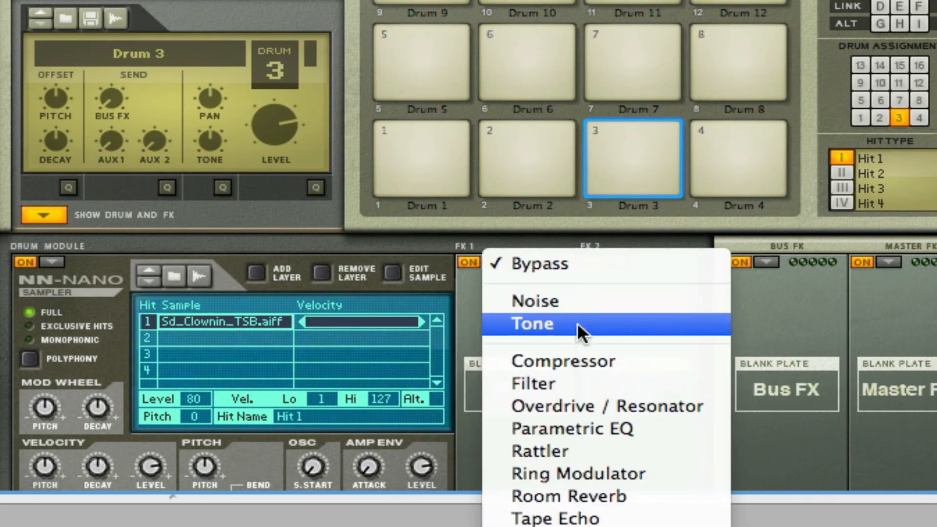
pyautogui.click(632, 382)
pyautogui.moveTo(516, 340); pyautogui.dragTo(514, 375)
pyautogui.moveTo(535, 417); pyautogui.dragTo(548, 523)
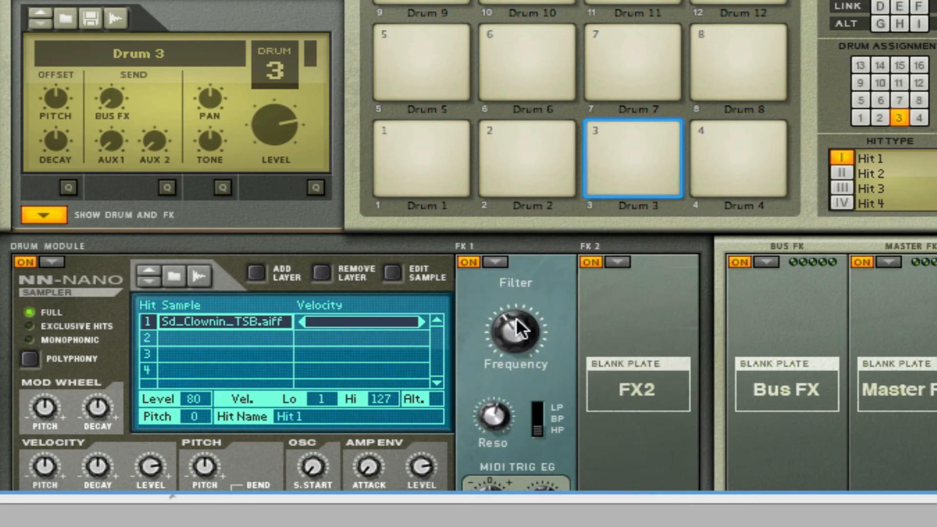
pyautogui.moveTo(518, 330)
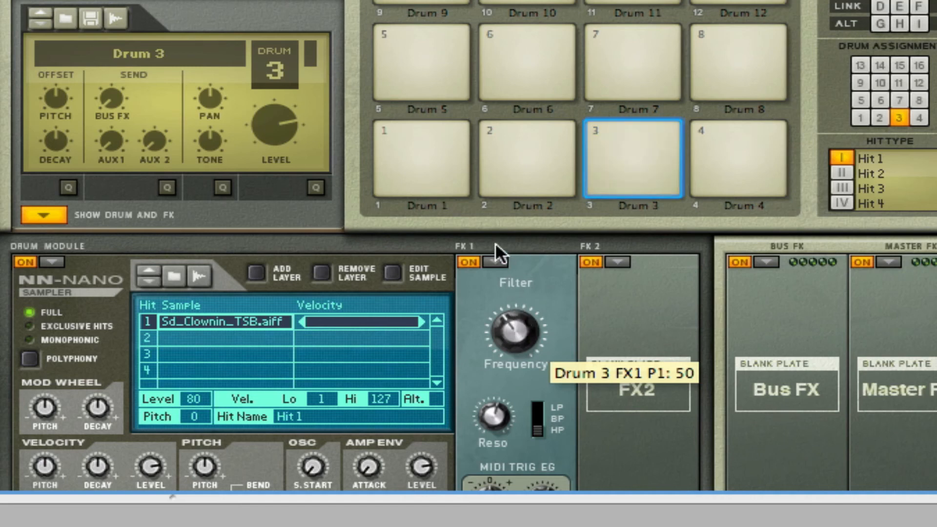
# Switch Drum 3's Filter off and replace the first hit's sample with Sd_Happy_TSB.aif from the snare samples.
pyautogui.click(466, 262)
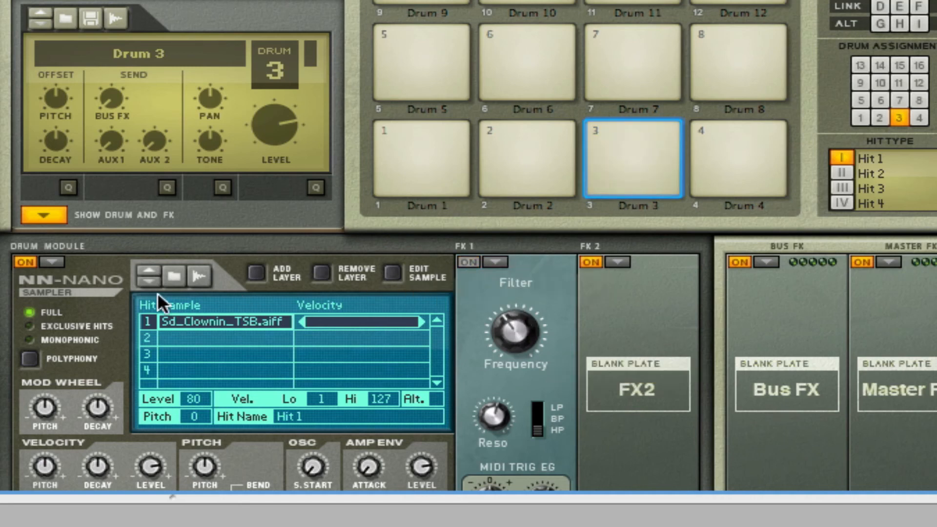
pyautogui.click(148, 281)
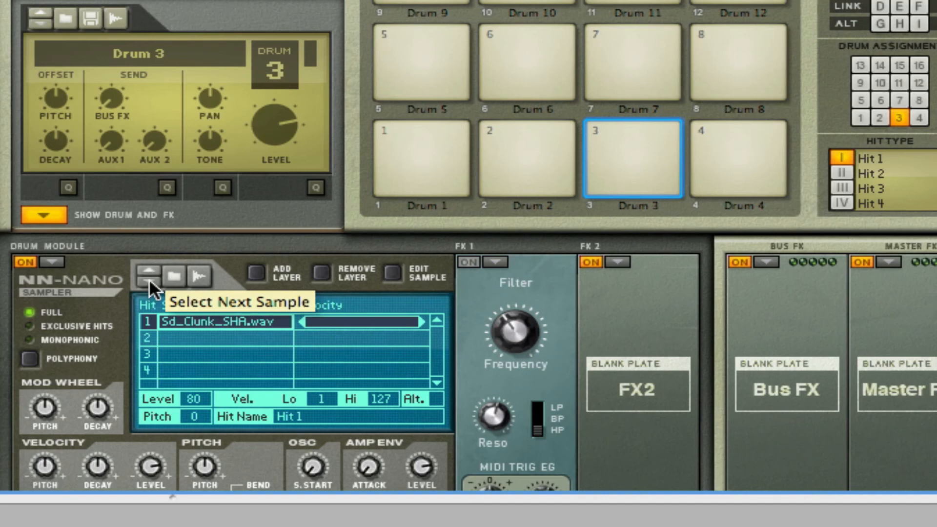
pyautogui.click(175, 277)
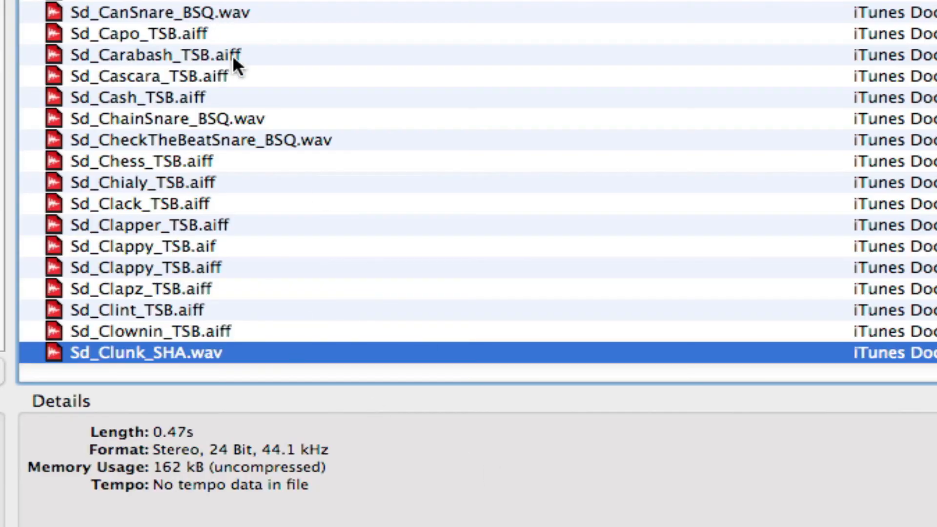
pyautogui.click(292, 204)
pyautogui.scroll(-10, 295, 204)
pyautogui.click(276, 184)
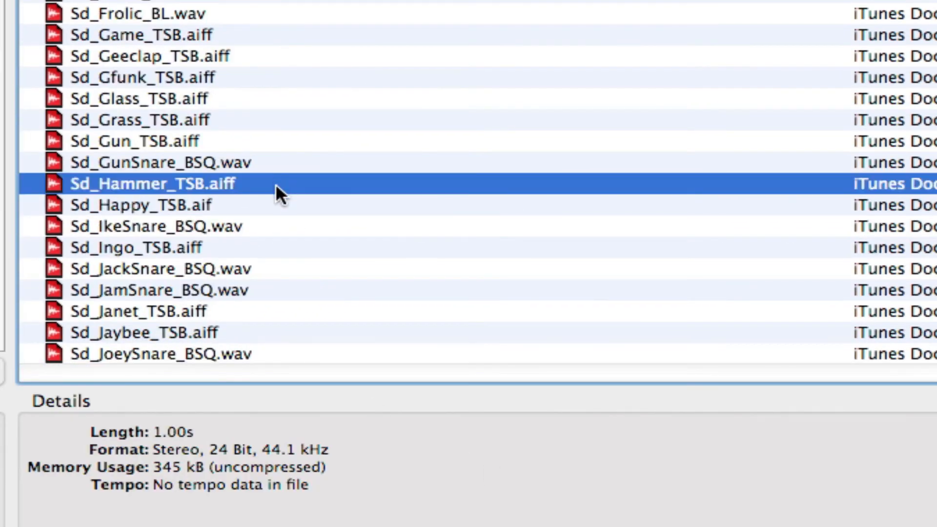
pyautogui.click(280, 207)
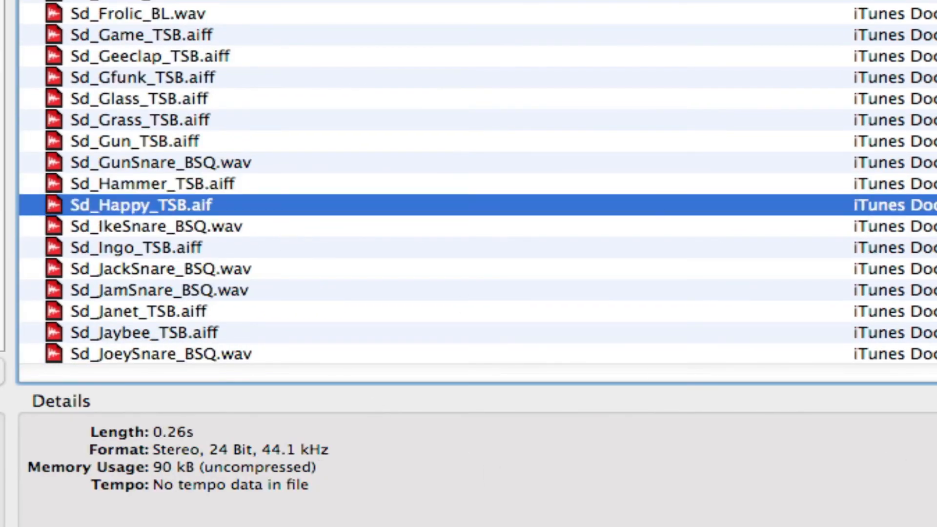
pyautogui.press('Return')
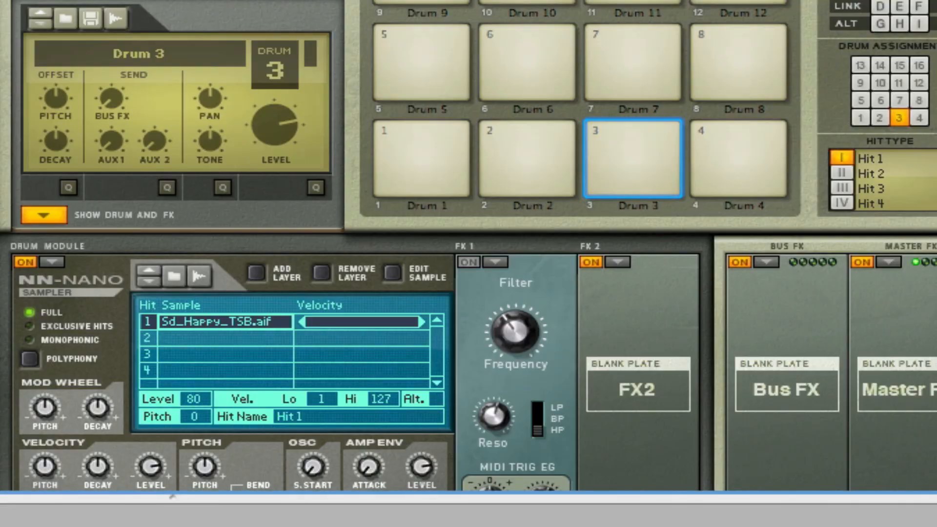
# Switch Drum 3's Filter back on and lower its frequency.
pyautogui.click(468, 262)
pyautogui.moveTo(511, 326); pyautogui.dragTo(509, 389)
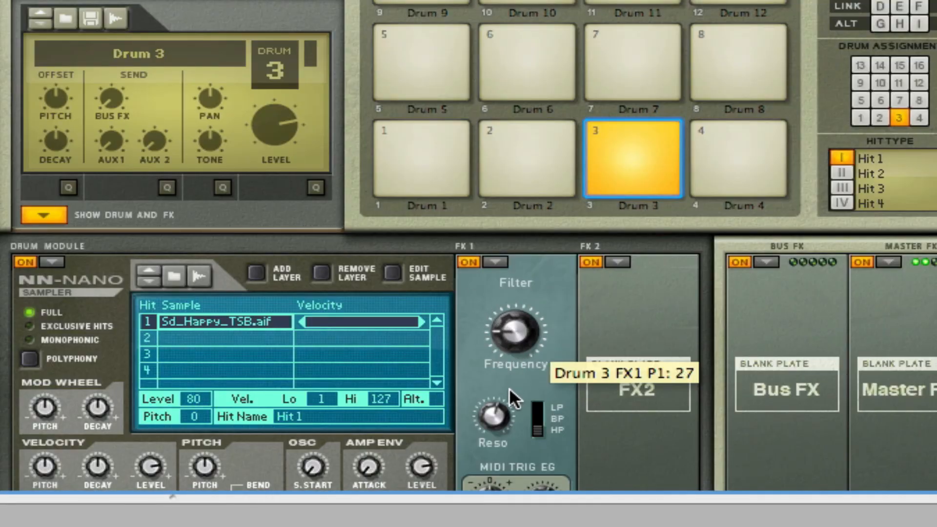
# Add an Overdrive / Resonator as Drum 3's FX 2, raise its drive and size, and choose resonator model B.
pyautogui.click(621, 262)
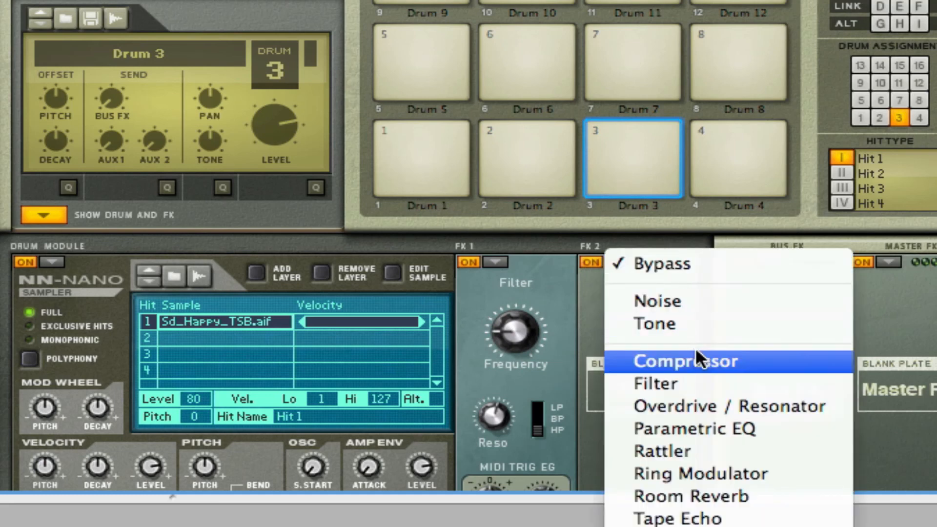
pyautogui.click(722, 399)
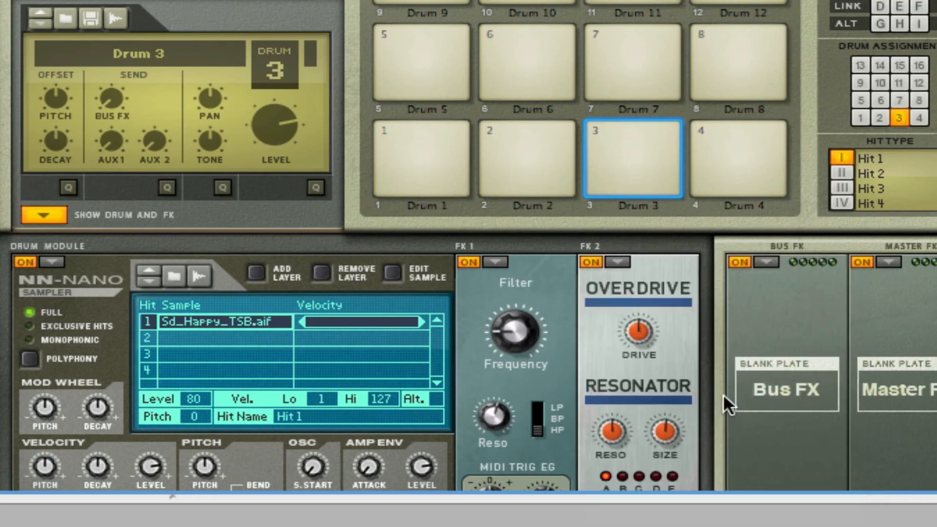
pyautogui.moveTo(643, 327); pyautogui.dragTo(638, 270)
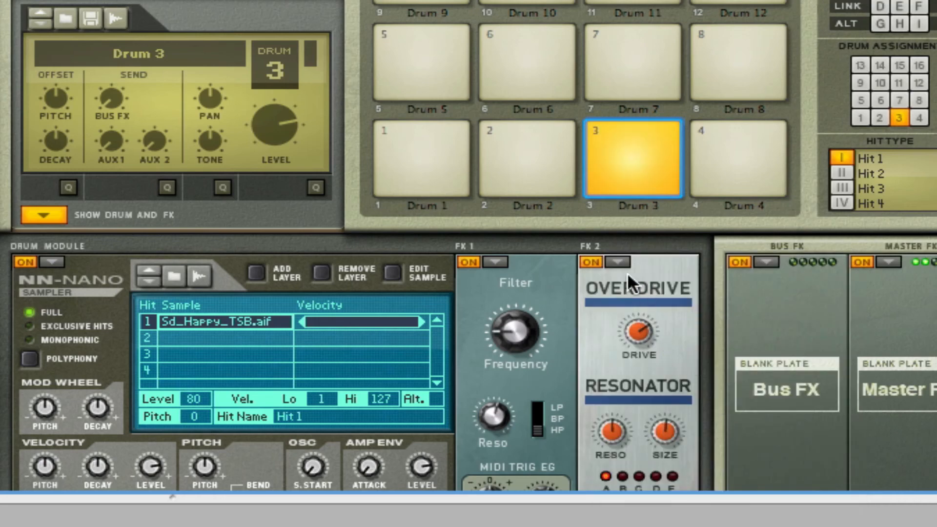
pyautogui.moveTo(632, 326); pyautogui.dragTo(639, 292)
pyautogui.scroll(-5, 643, 341)
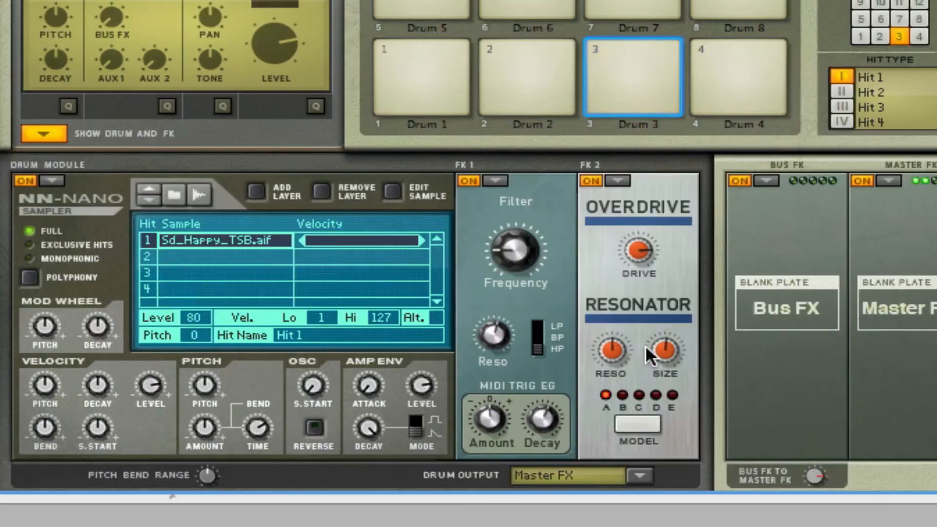
pyautogui.moveTo(679, 216); pyautogui.dragTo(680, 190)
pyautogui.click(639, 364)
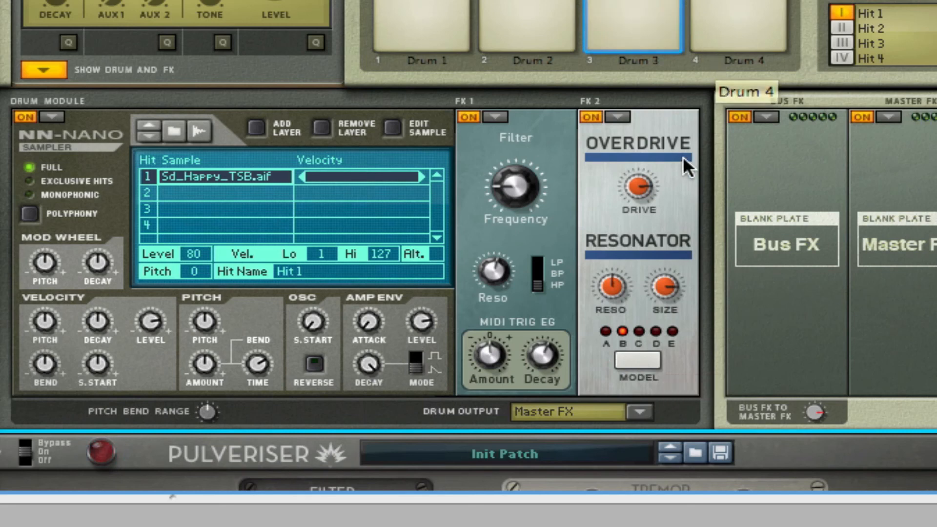
# Put a Compressor in Drum 3's FX 2 slot and raise its make up gain.
pyautogui.click(618, 117)
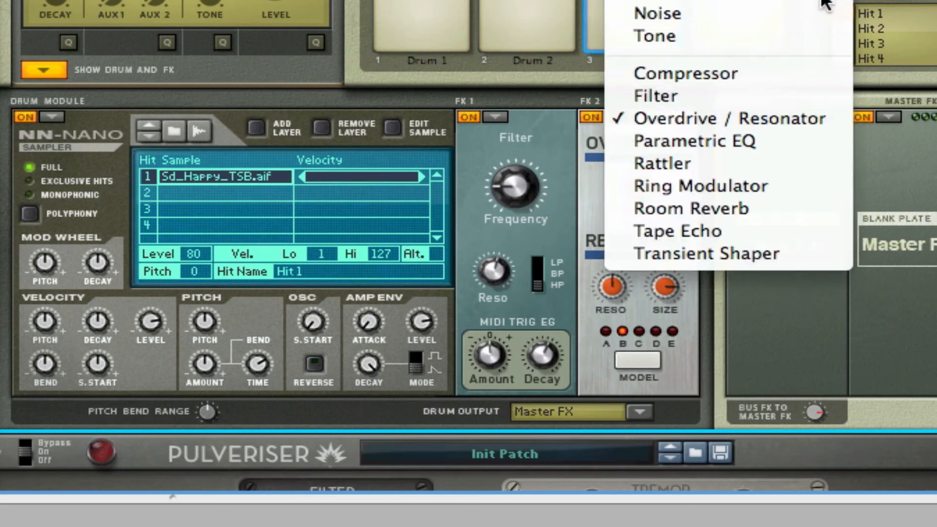
pyautogui.click(800, 77)
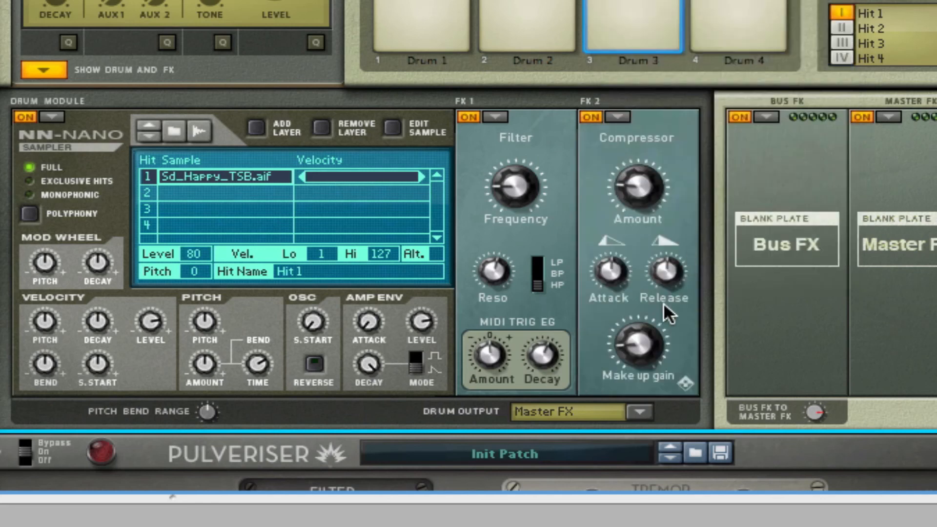
pyautogui.moveTo(659, 359)
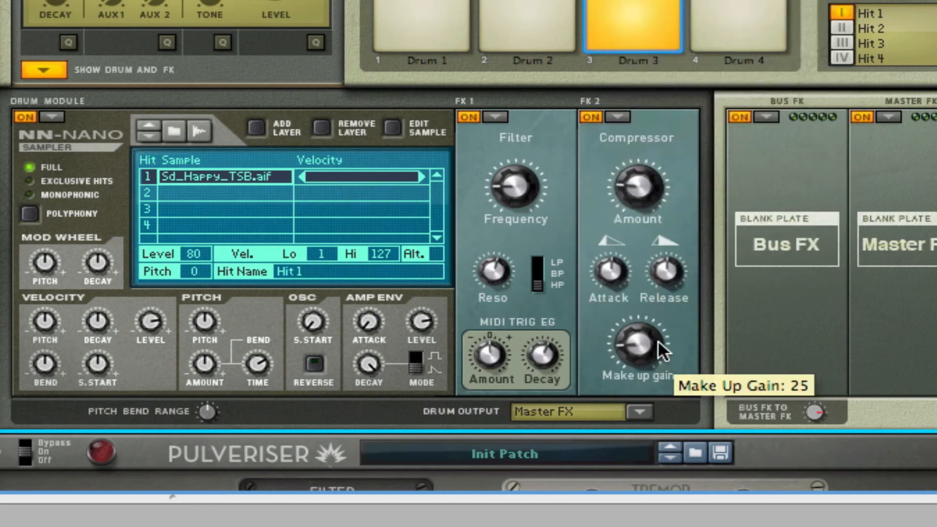
pyautogui.moveTo(645, 342); pyautogui.dragTo(643, 246)
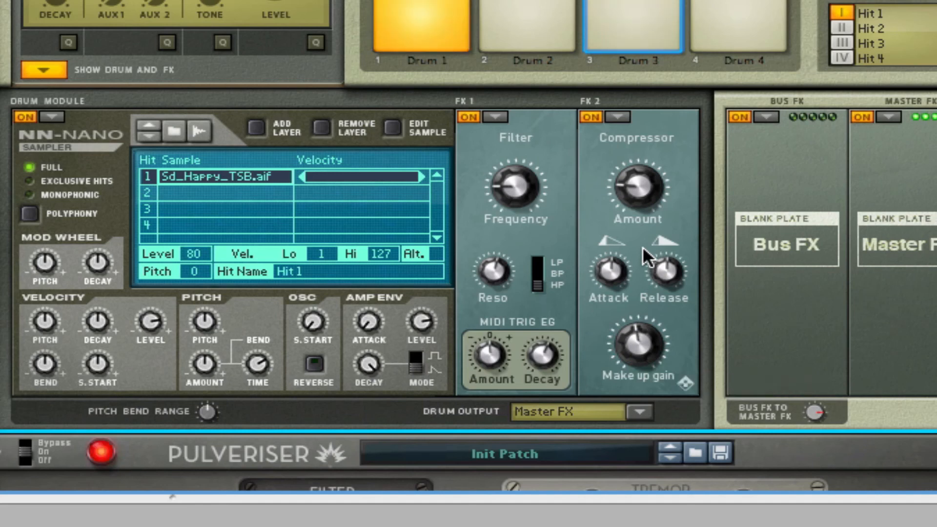